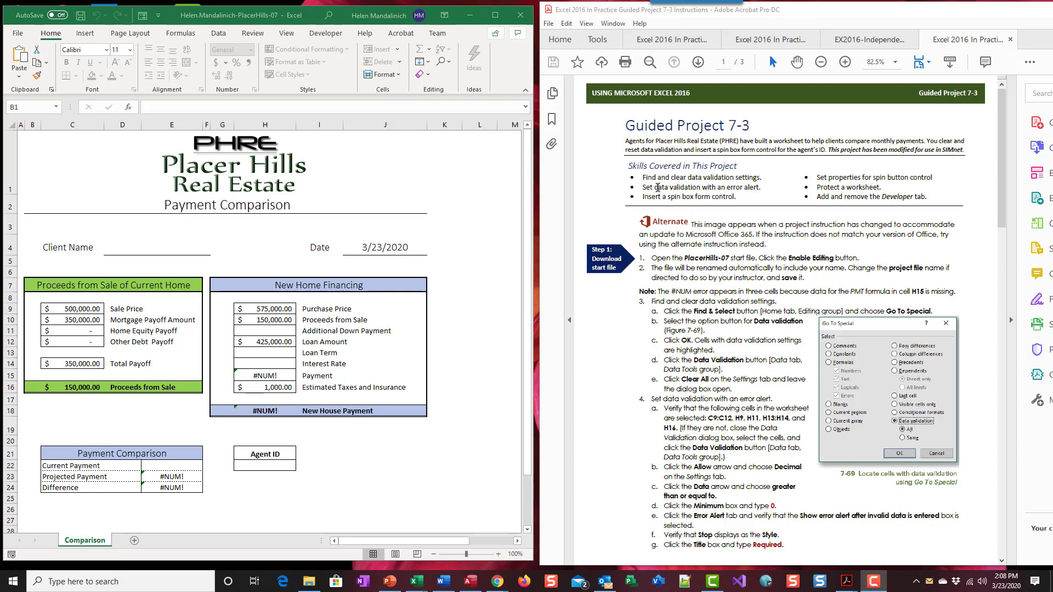
# Step: Widen the window with the Guided Project 7-3 PDF instructions beside the workbook
pyautogui.click(537, 165)
pyautogui.moveTo(536, 166)
pyautogui.mouseDown()
pyautogui.moveTo(503, 163)
pyautogui.moveTo(520, 163)
pyautogui.mouseUp()
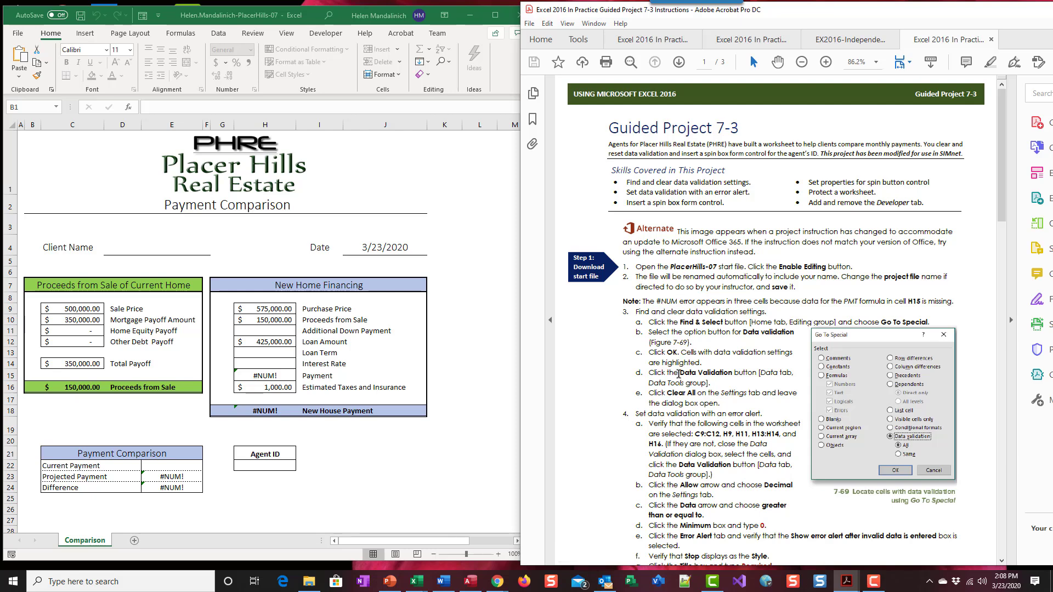
pyautogui.click(1037, 486)
# Step: Examine the error cells E23 and E24, the interest rate cell H14 and the payment formula in H15
pyautogui.click(277, 377)
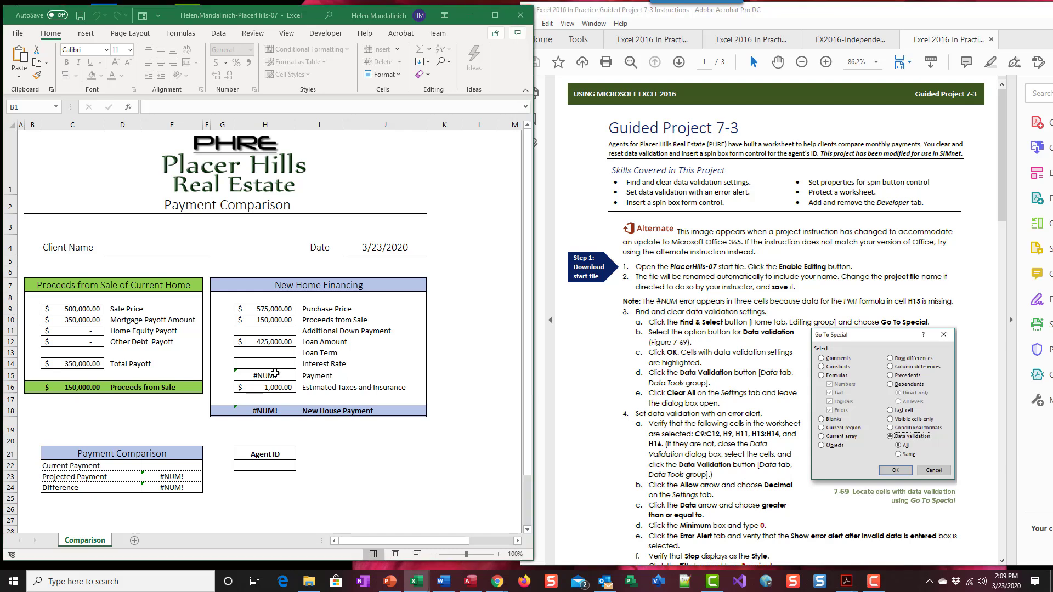
pyautogui.click(193, 476)
pyautogui.click(193, 488)
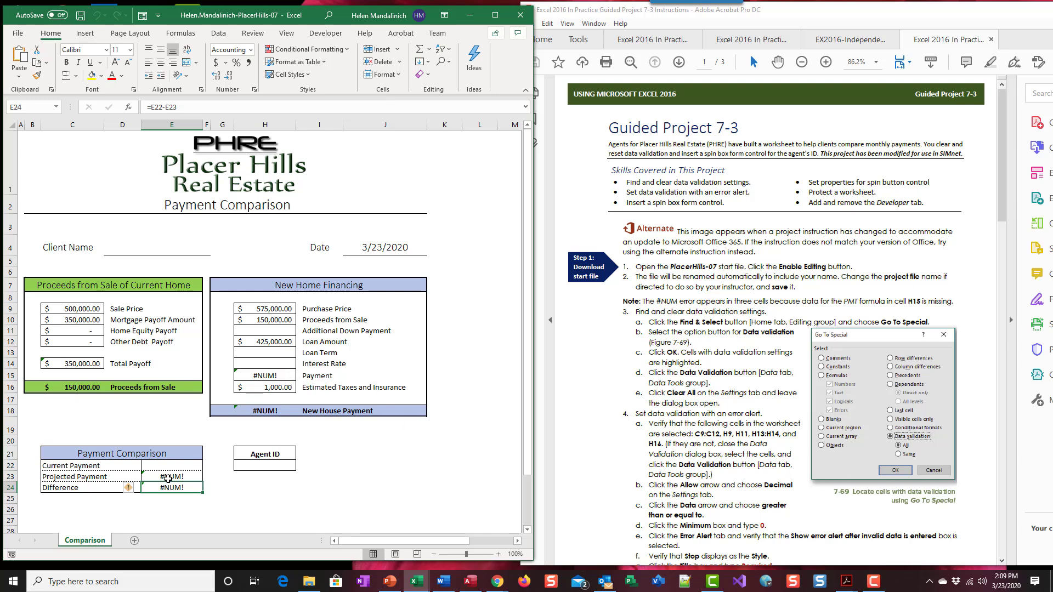
pyautogui.doubleClick(915, 301)
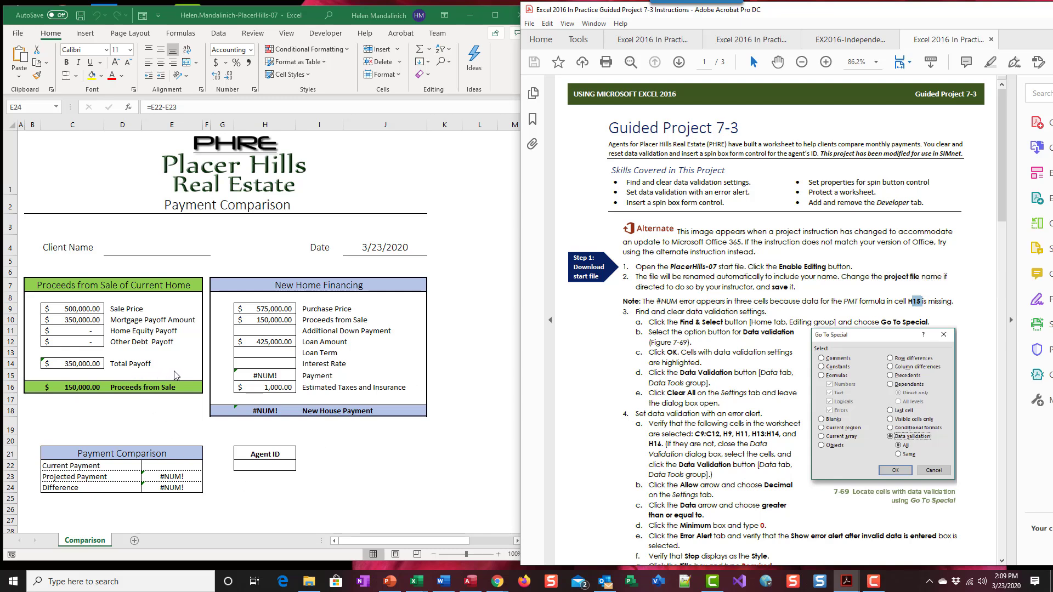
pyautogui.click(265, 365)
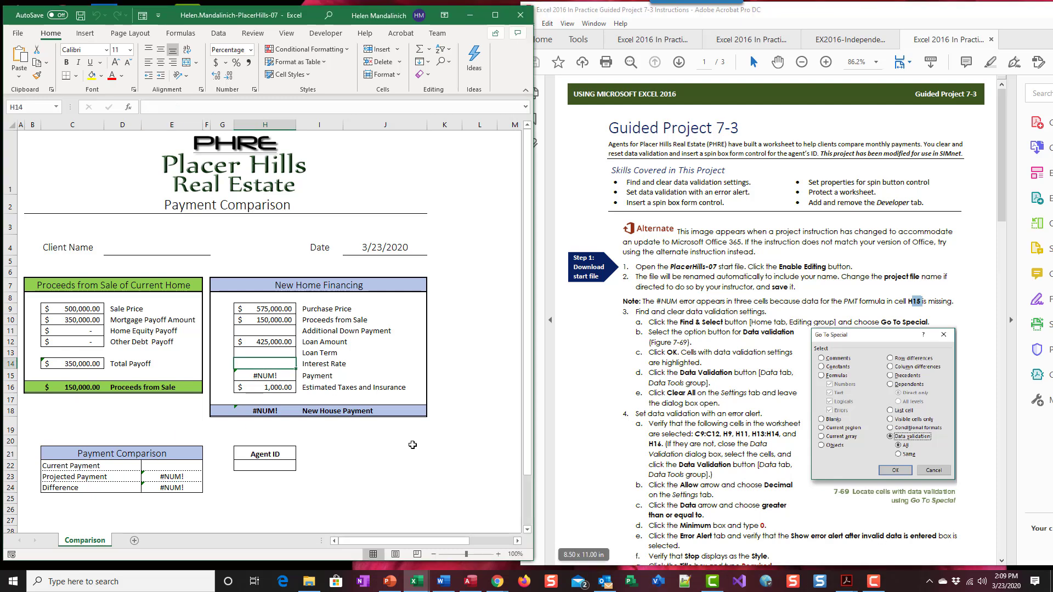
pyautogui.click(265, 376)
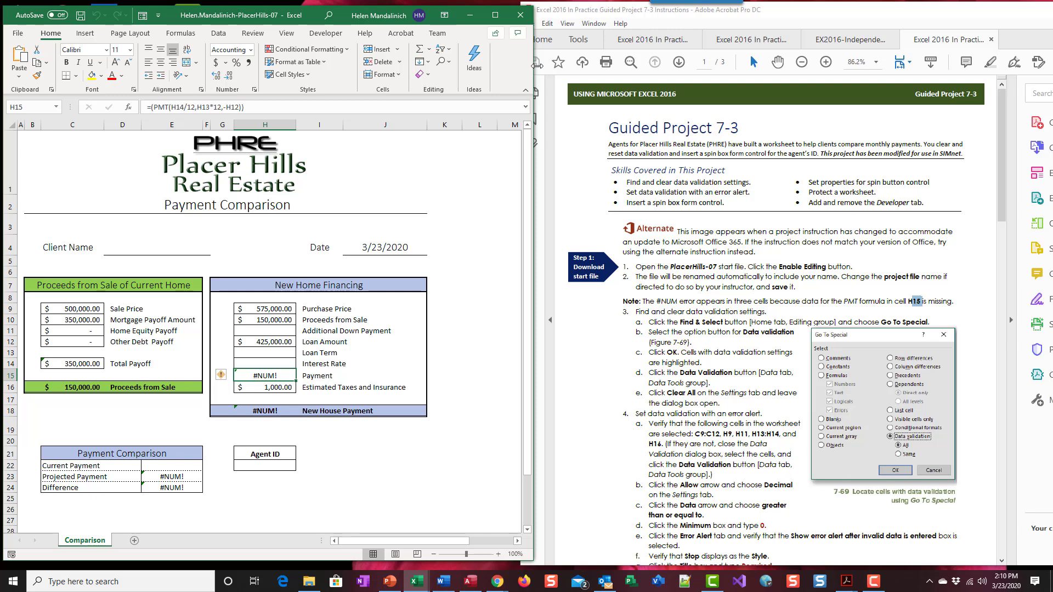
# Step: Widen the workbook window and select all cells with data validation on the Comparison sheet using Go To Special
pyautogui.moveTo(538, 64); pyautogui.dragTo(618, 66)
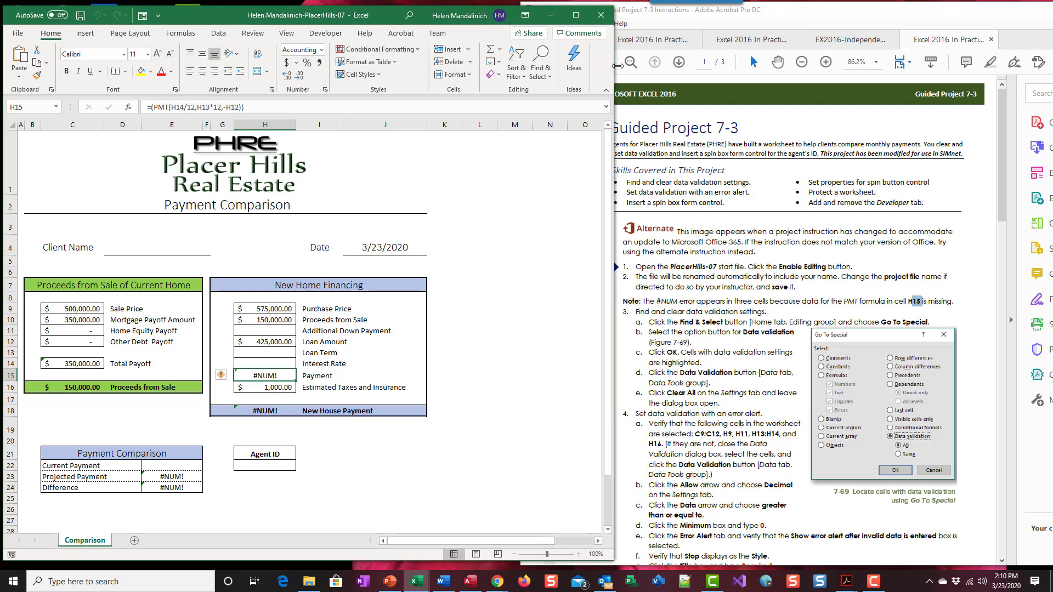
pyautogui.click(549, 77)
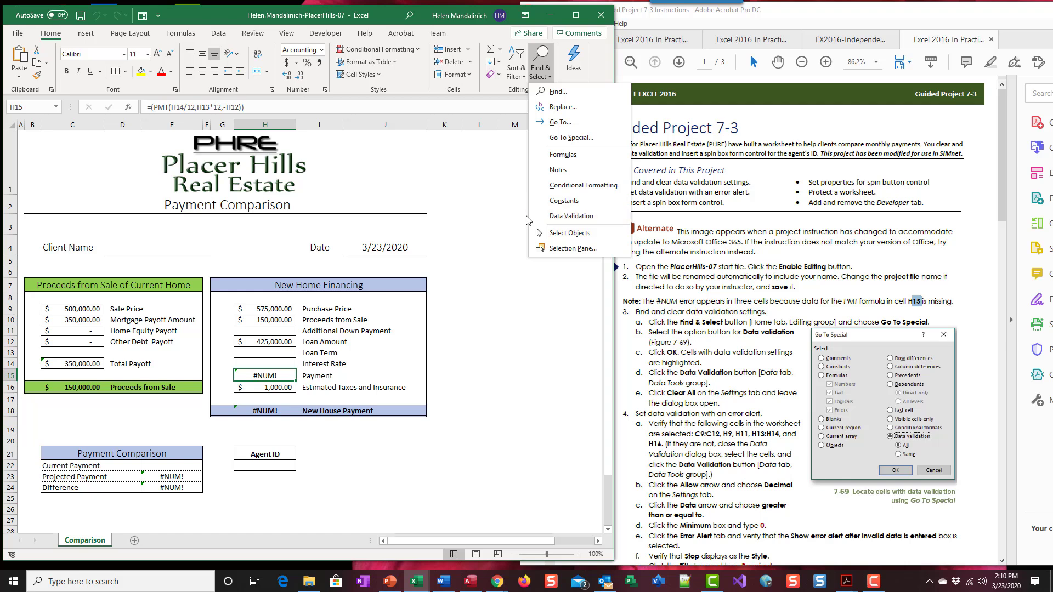
pyautogui.click(568, 137)
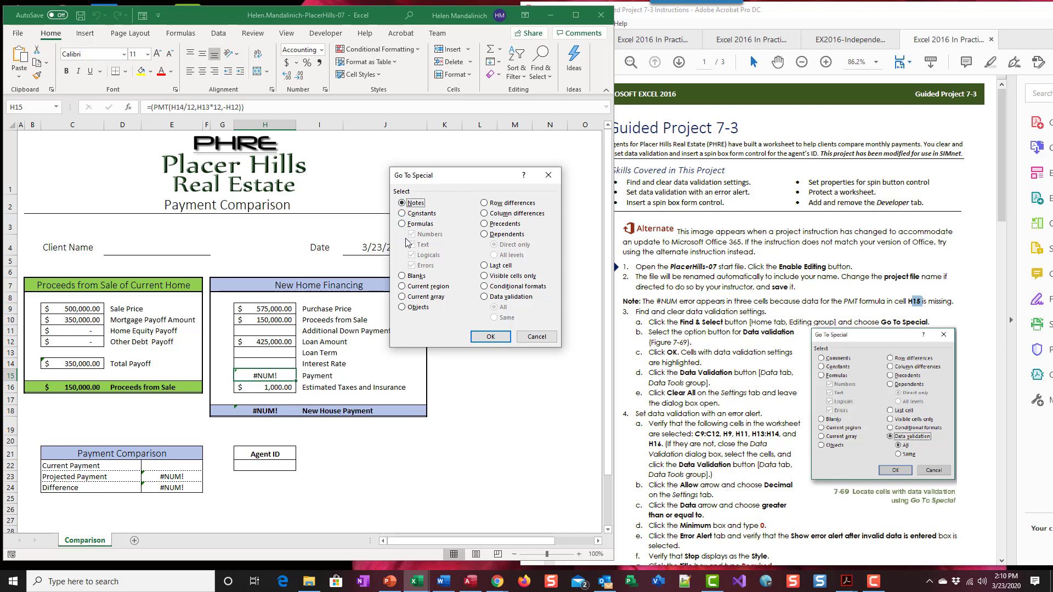
pyautogui.click(485, 300)
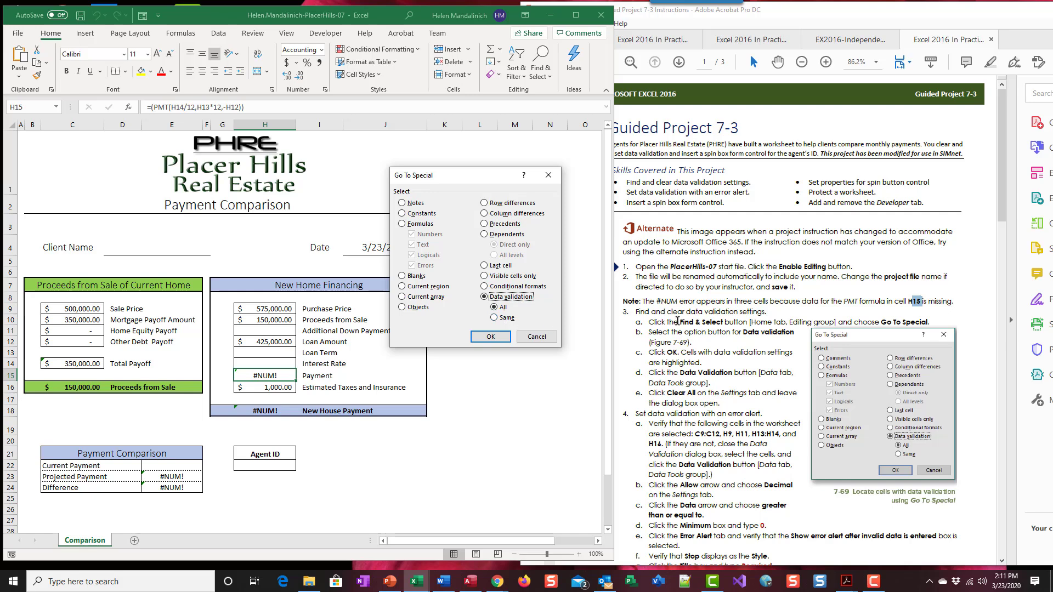
pyautogui.click(503, 339)
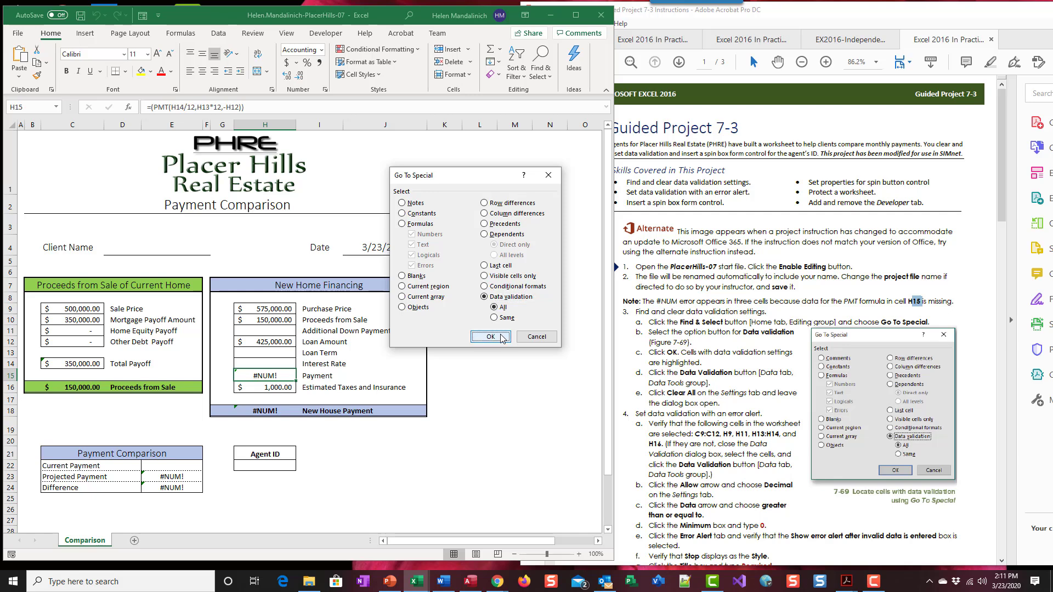
pyautogui.click(503, 338)
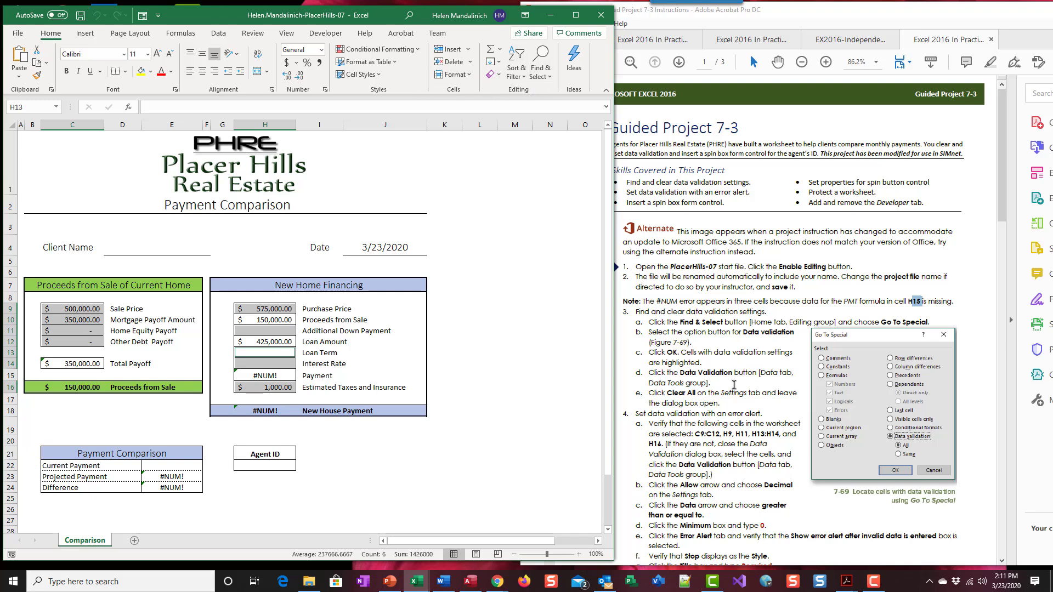
# Step: Clear all existing data validation settings for the selected cells, leaving the Data Validation dialog open
pyautogui.click(218, 32)
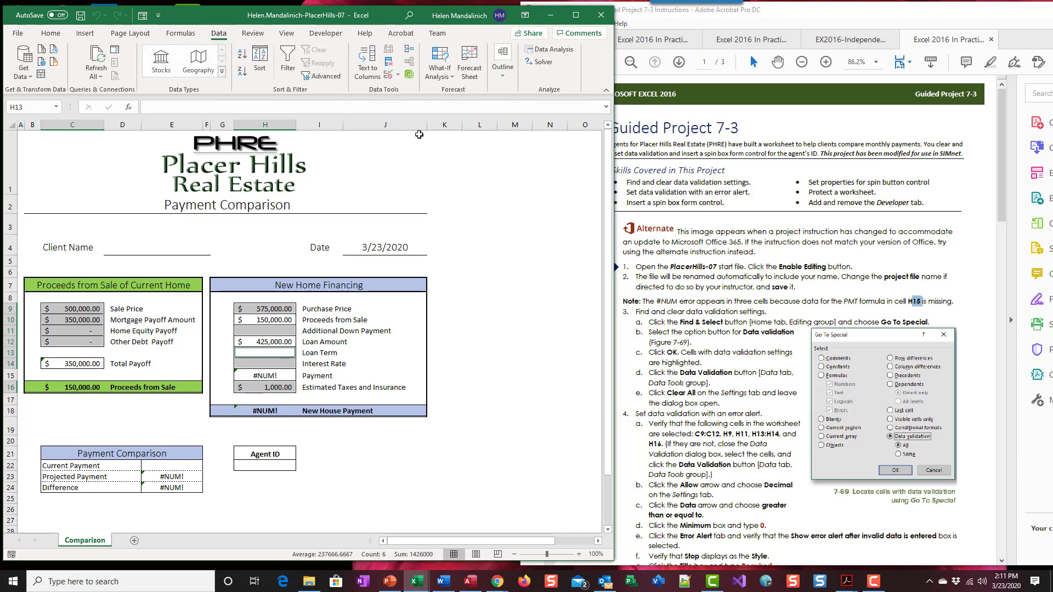
pyautogui.click(401, 75)
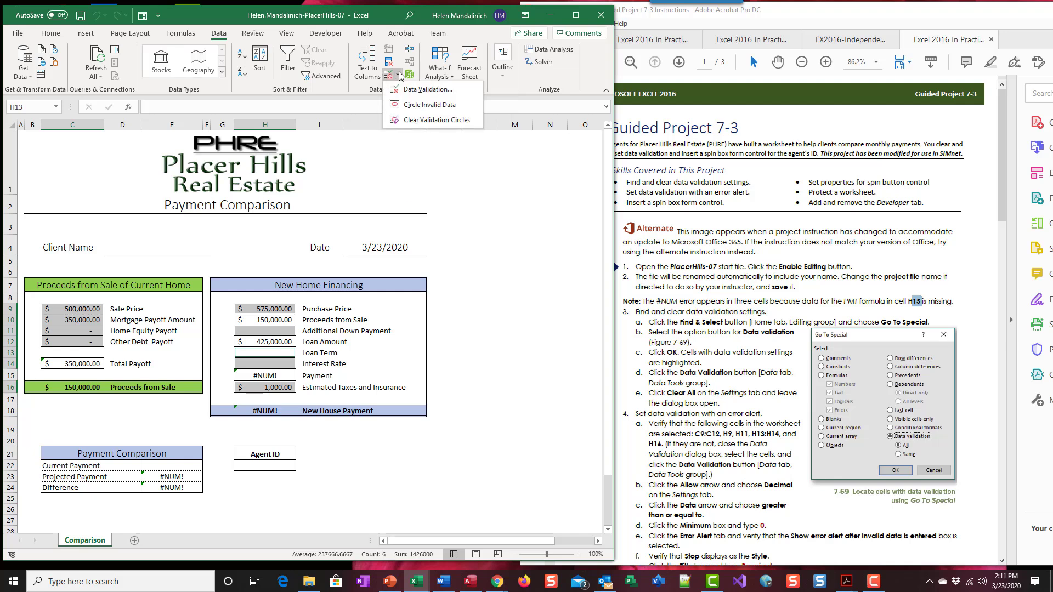
pyautogui.click(422, 90)
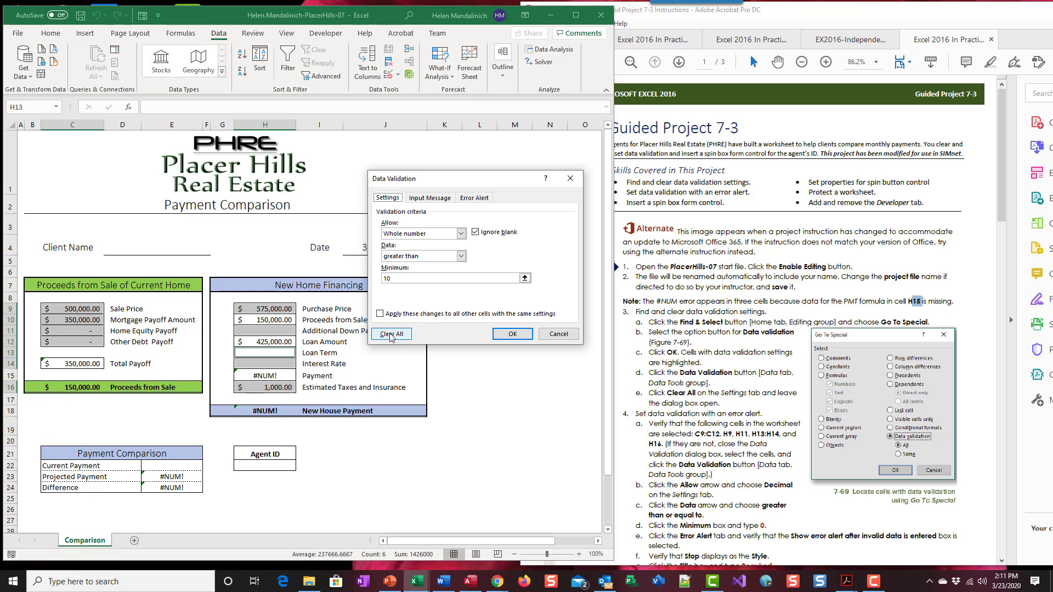
pyautogui.click(391, 334)
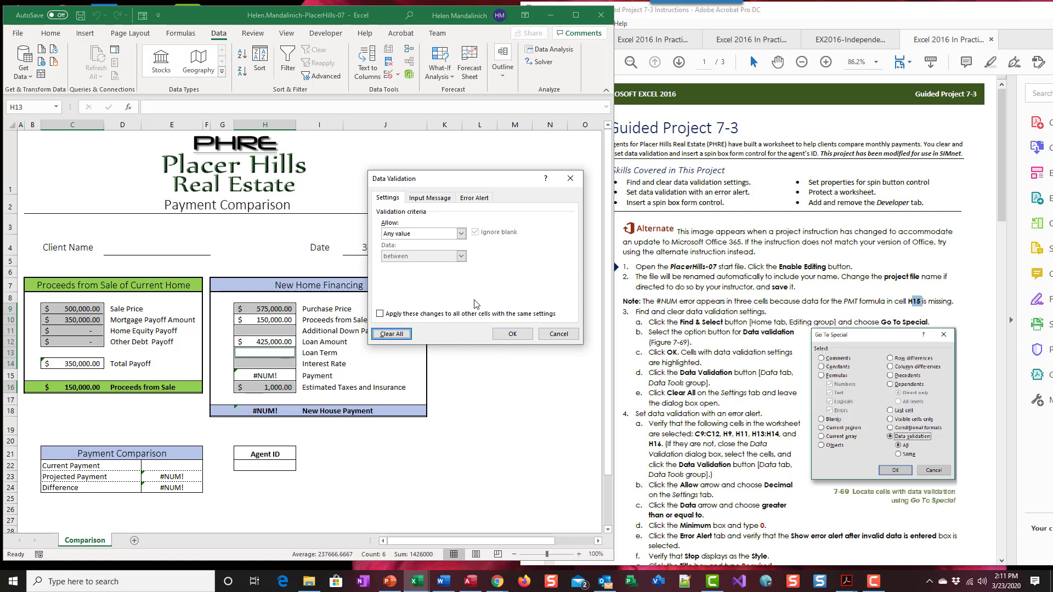
# Step: Set the validation criteria for the selected cells to Decimal, greater than or equal to, with a minimum of 0
pyautogui.moveTo(478, 182); pyautogui.dragTo(504, 130)
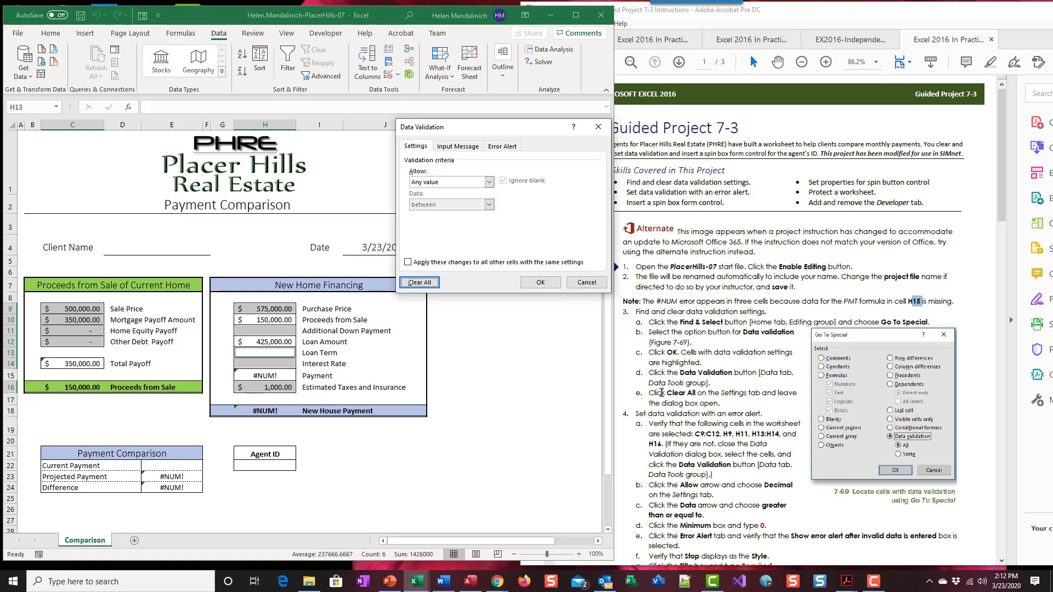
pyautogui.scroll(-5, 673, 417)
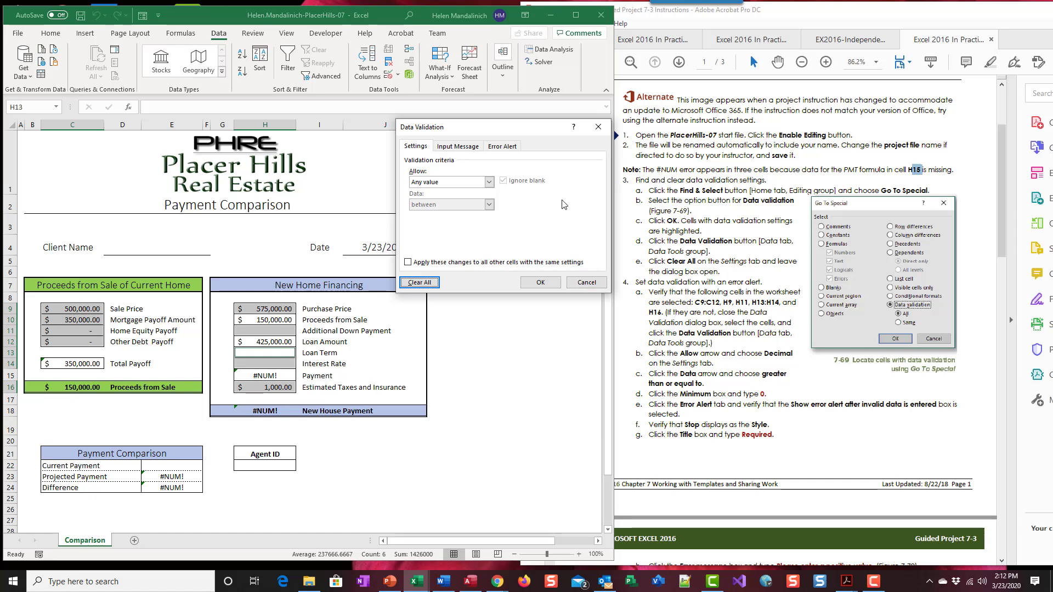
pyautogui.click(488, 183)
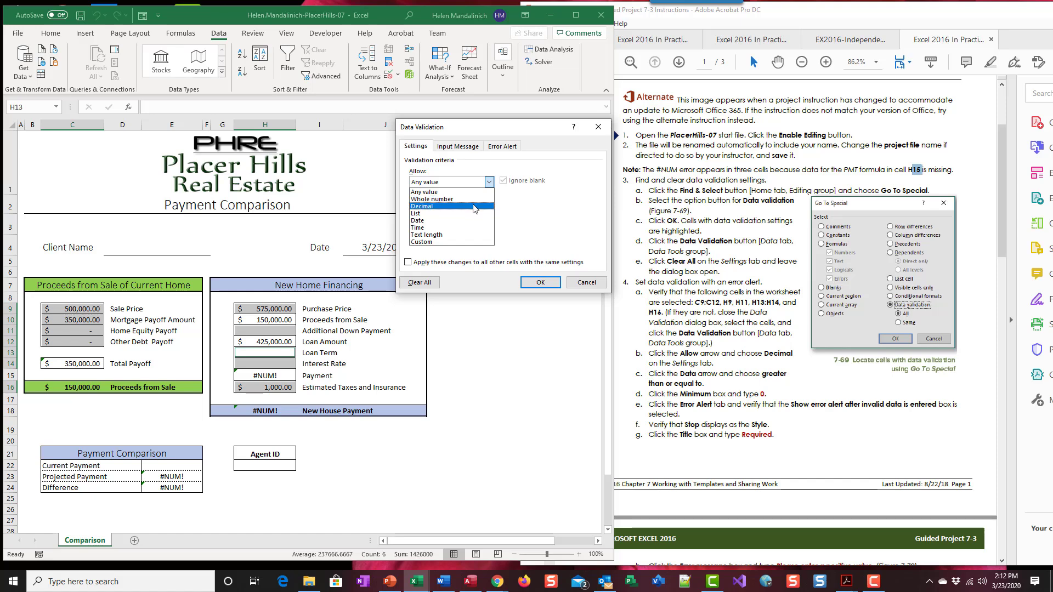
pyautogui.click(475, 207)
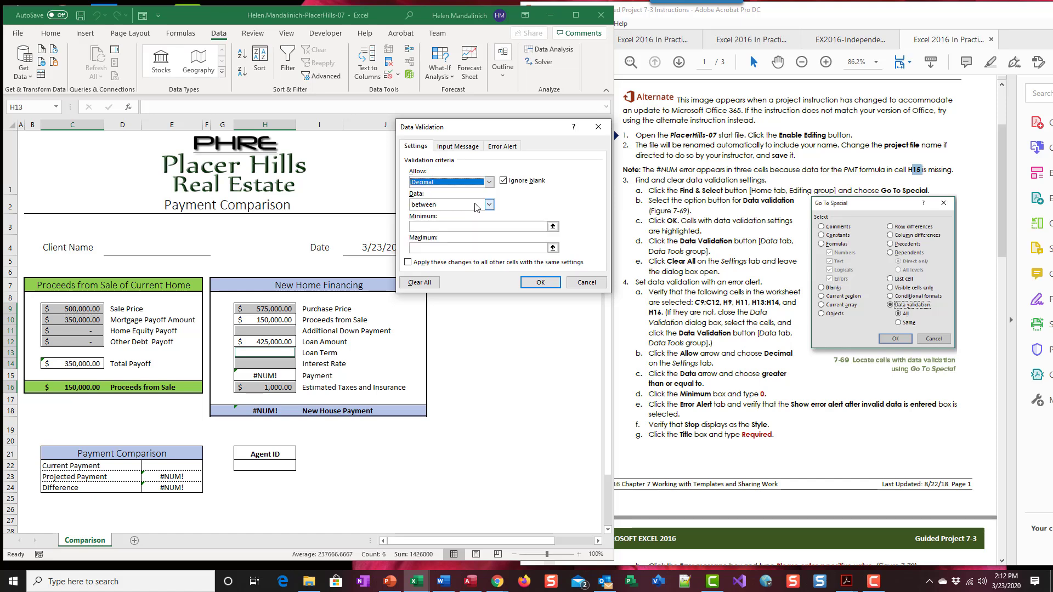
pyautogui.click(449, 207)
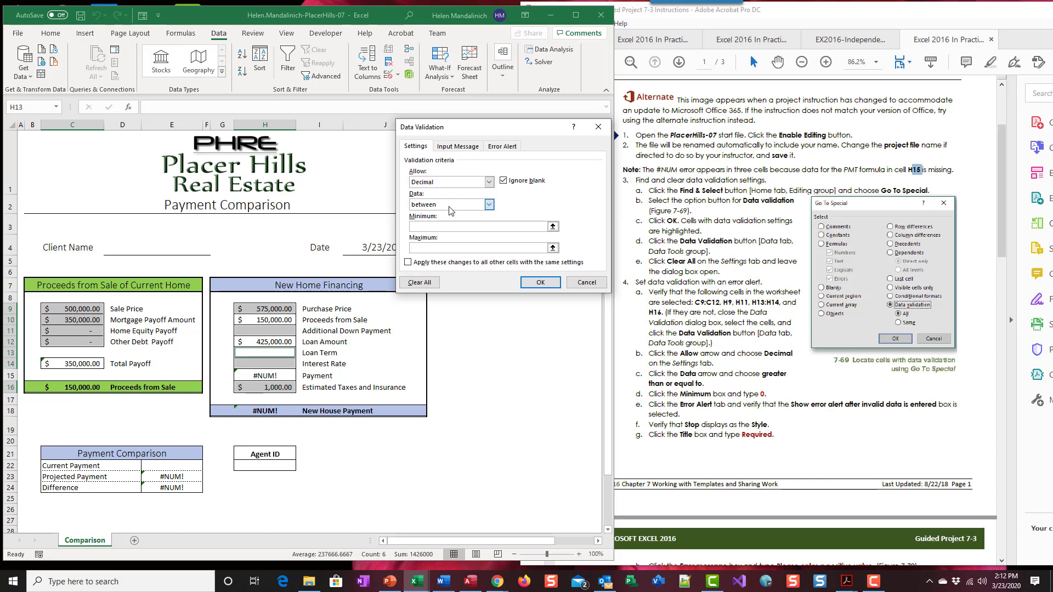
pyautogui.click(449, 208)
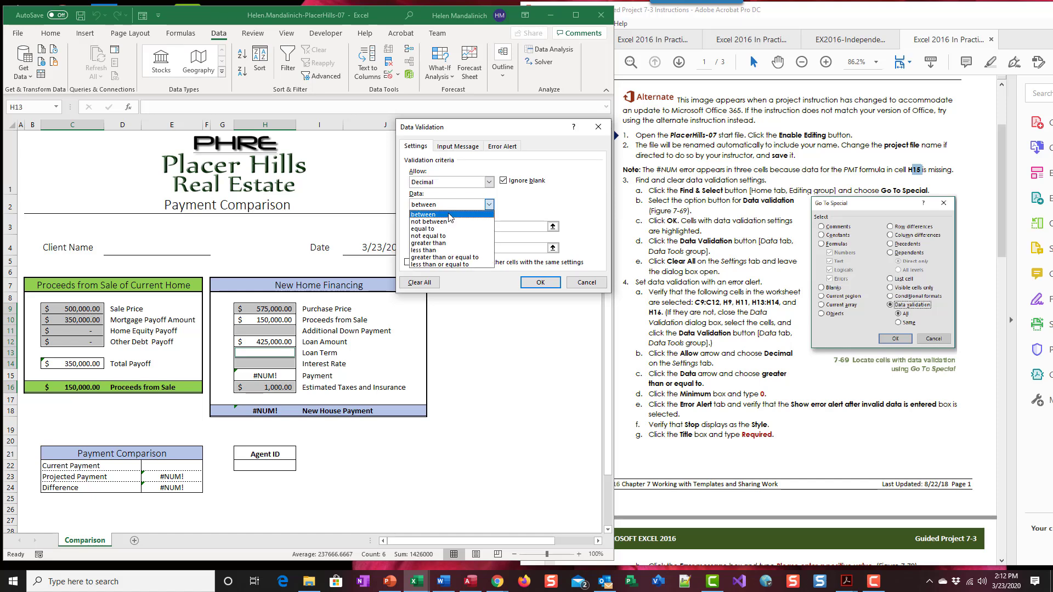
pyautogui.click(455, 258)
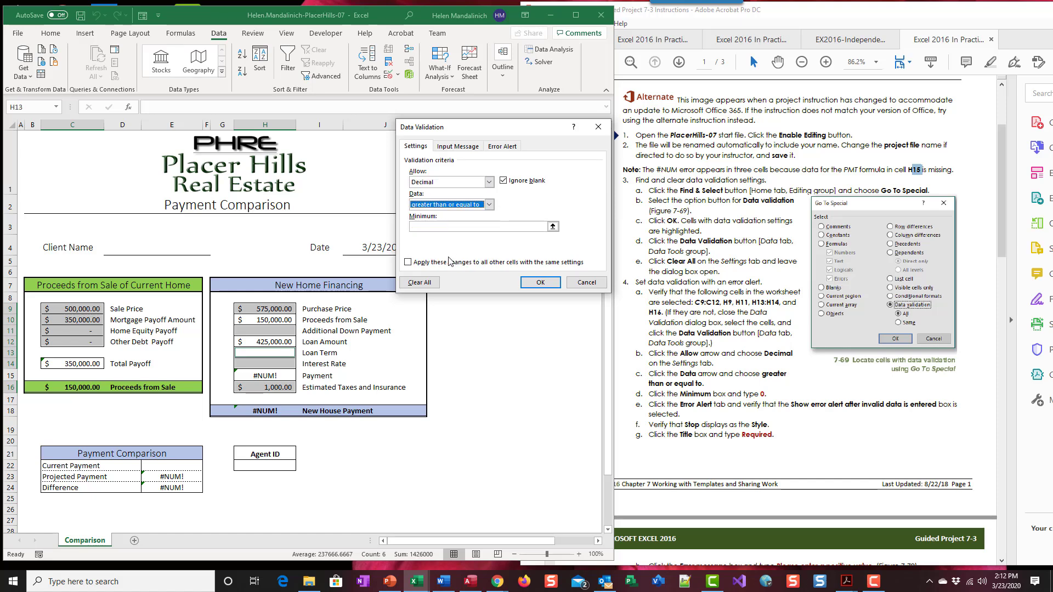
pyautogui.click(445, 225)
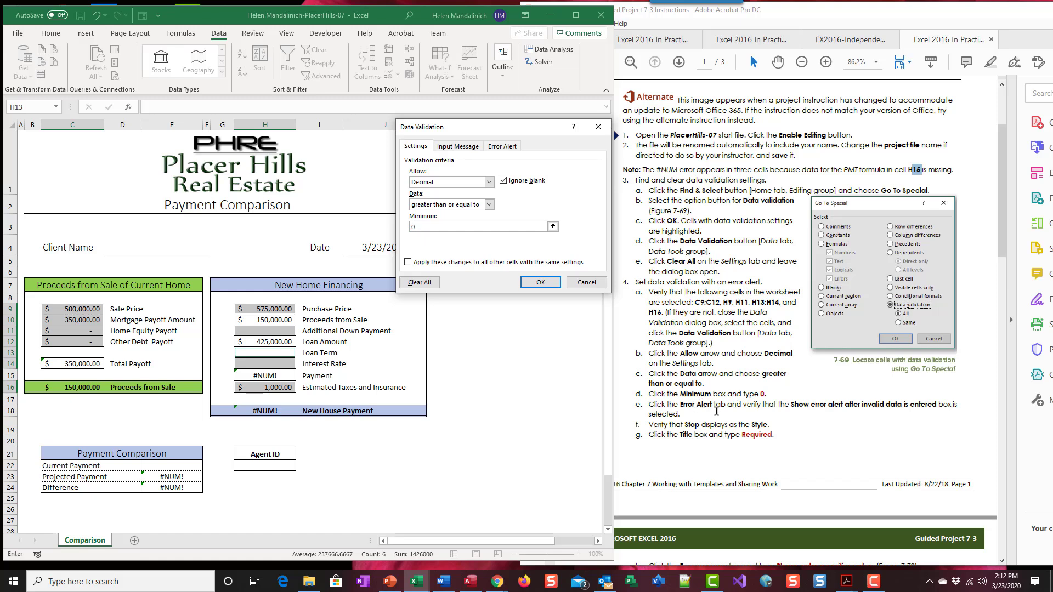
# Step: Set up the validation error alert with the Stop style and the title "Required"
pyautogui.click(501, 148)
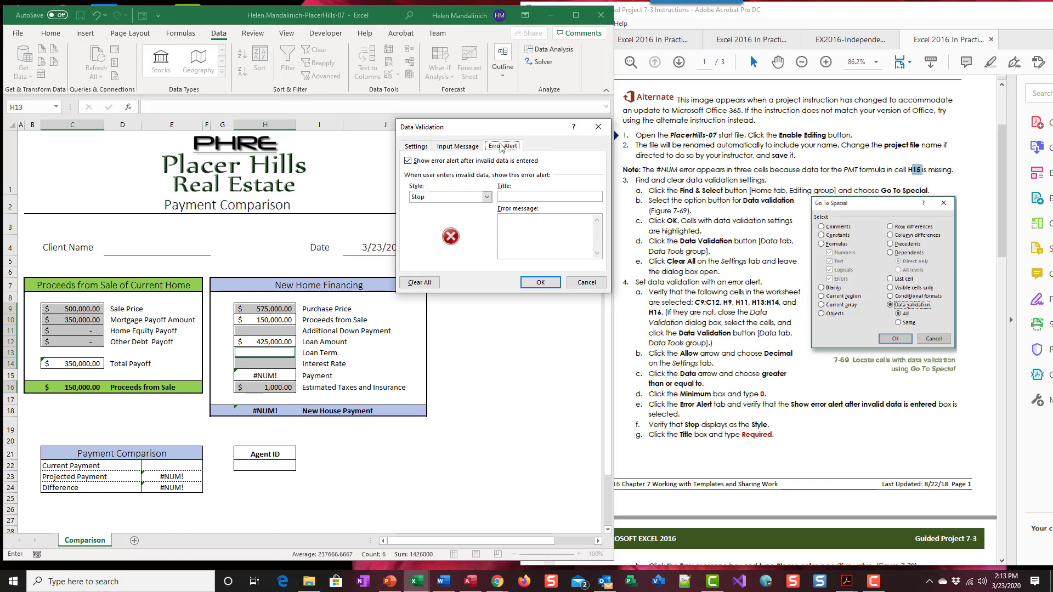
pyautogui.click(459, 197)
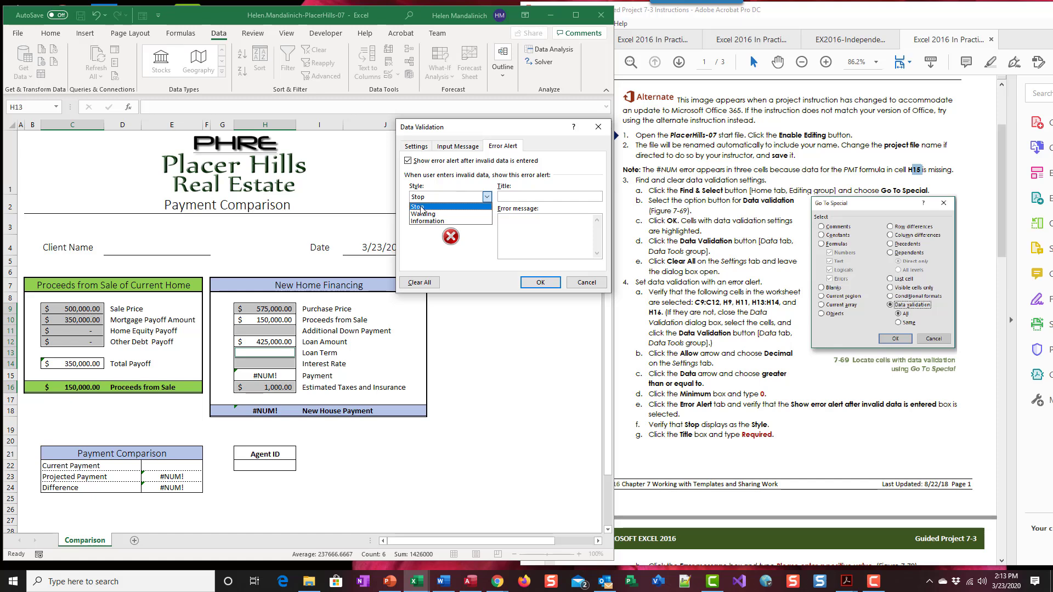
pyautogui.click(465, 207)
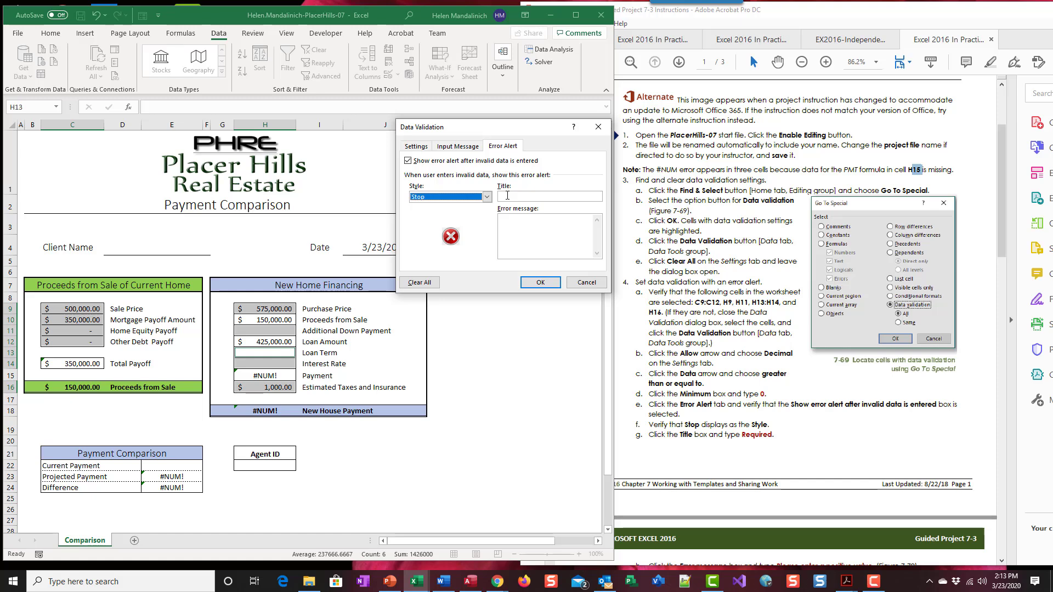
pyautogui.click(507, 196)
pyautogui.write('Requ')
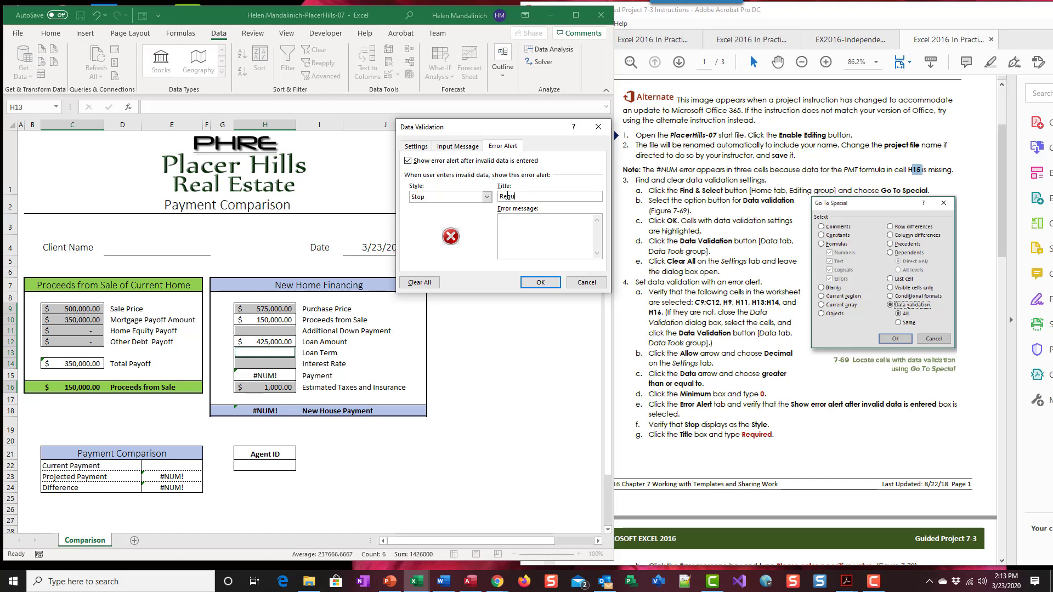
pyautogui.write('ired')
# Step: Enter the error message "Please enter a positive value." and apply the data validation to the selected cells
pyautogui.scroll(-2, 797, 415)
pyautogui.scroll(-10, 797, 415)
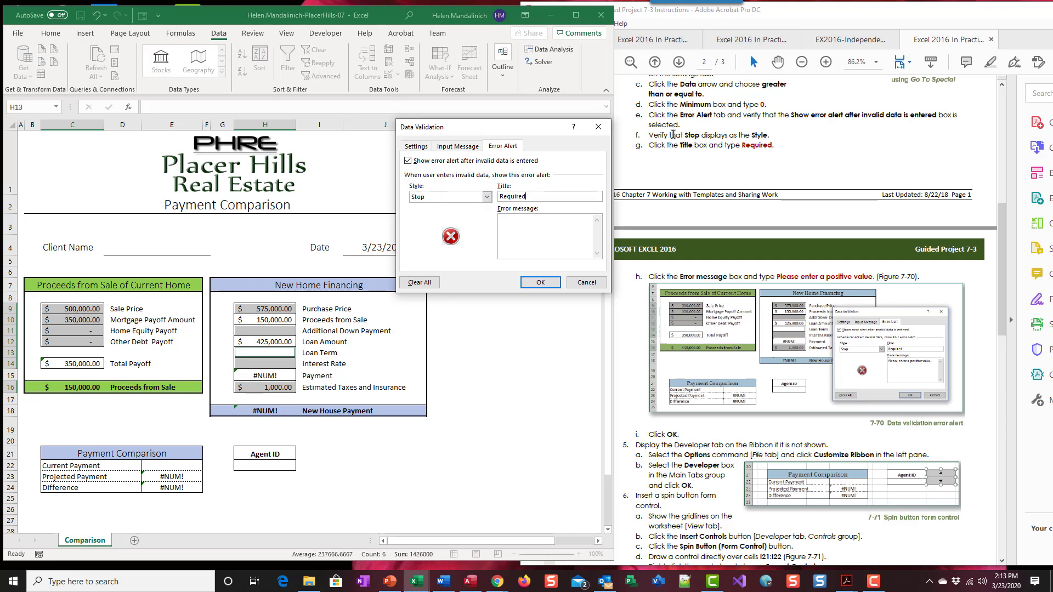
pyautogui.scroll(-2, 743, 236)
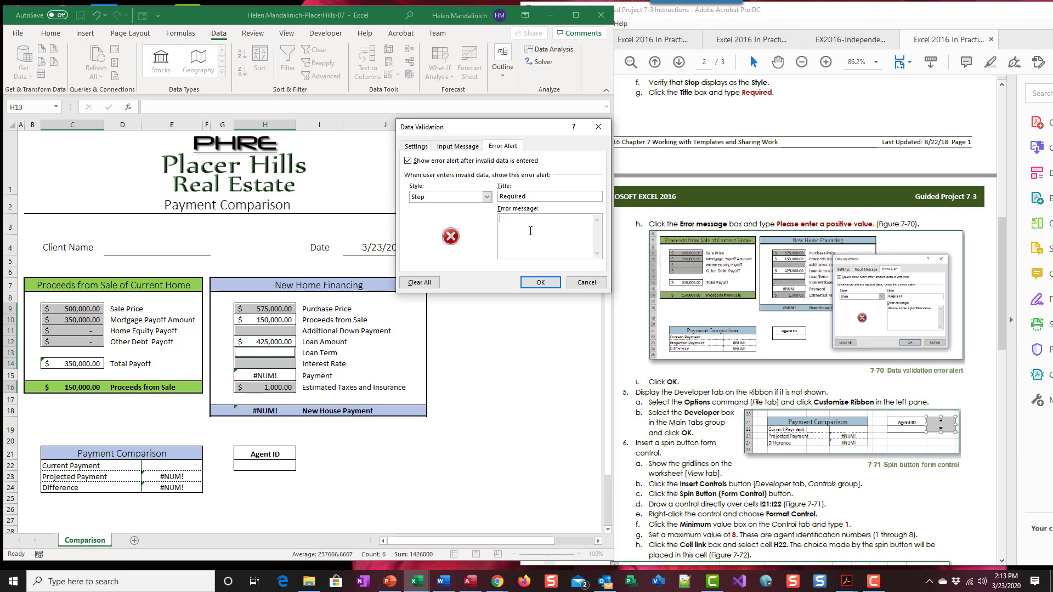
pyautogui.click(530, 231)
pyautogui.write('Please enter a positive value.')
pyautogui.click(531, 284)
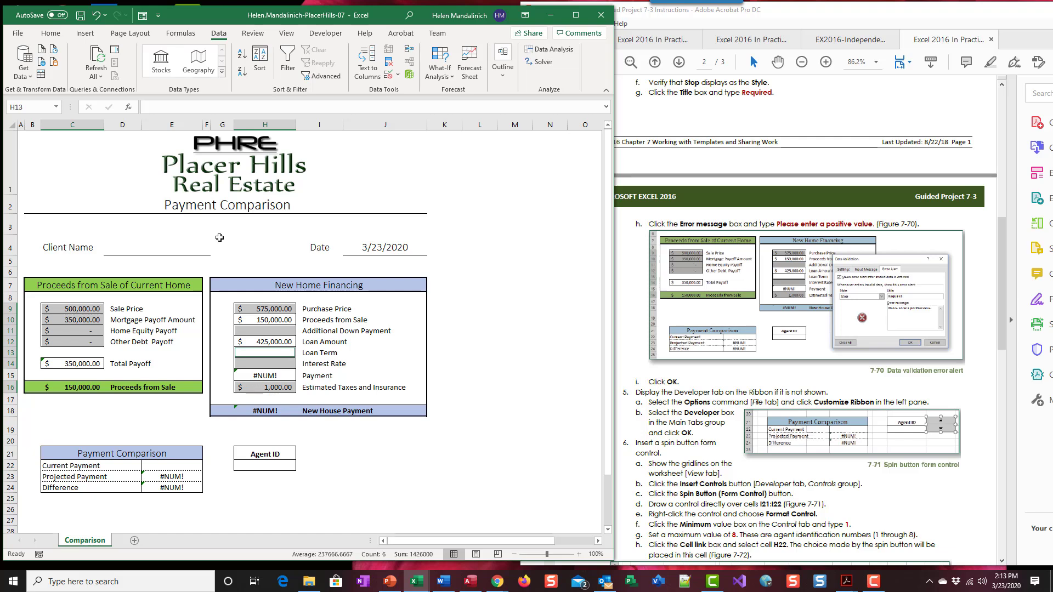
# Step: Review the instructions for the Developer tab and spin button control, and check that the Developer tools are available
pyautogui.scroll(-3, 668, 447)
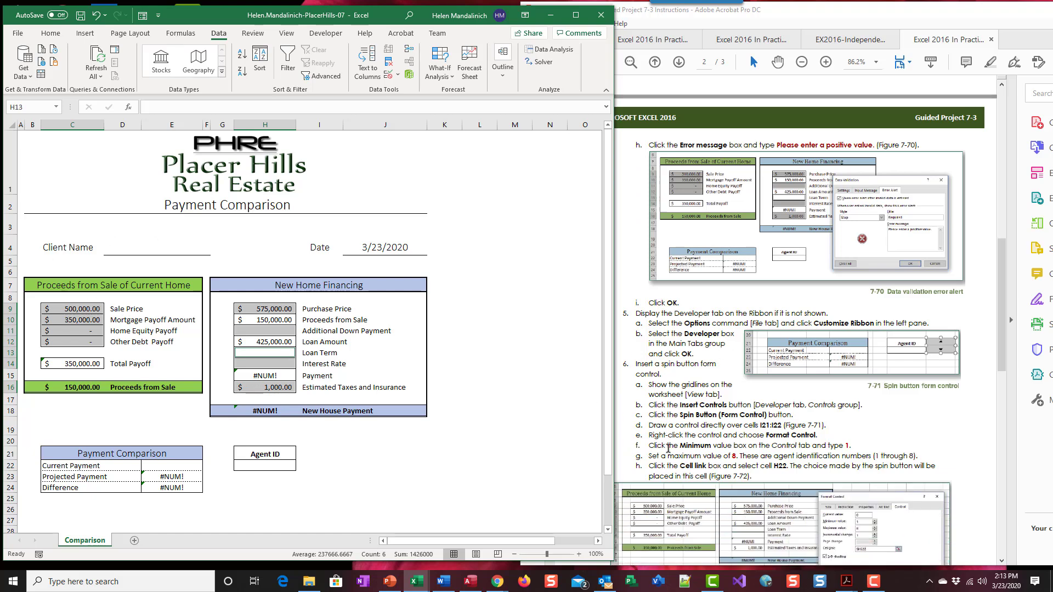
pyautogui.scroll(-4, 668, 447)
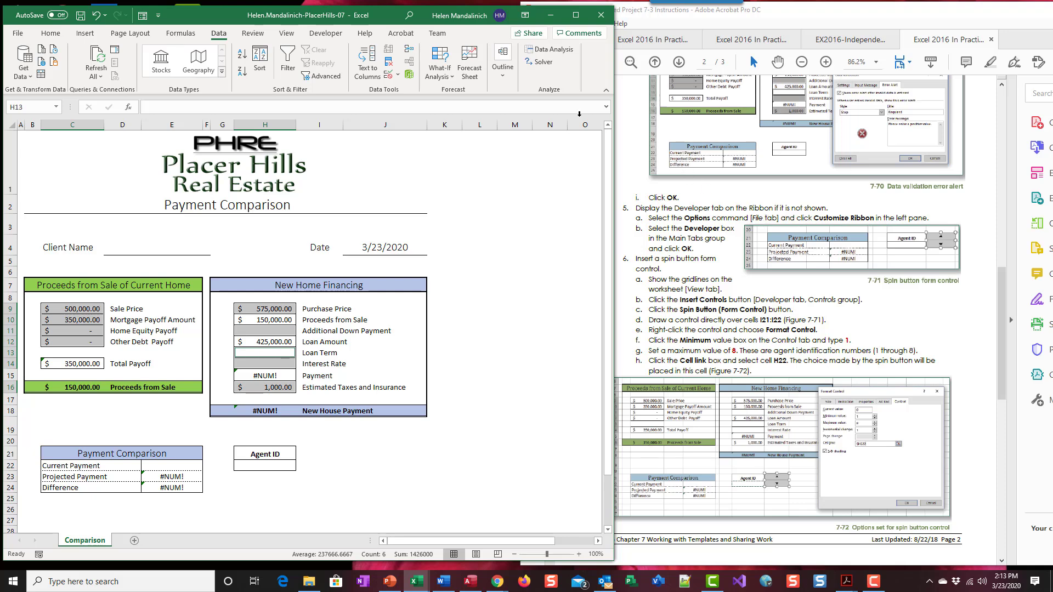
pyautogui.click(327, 34)
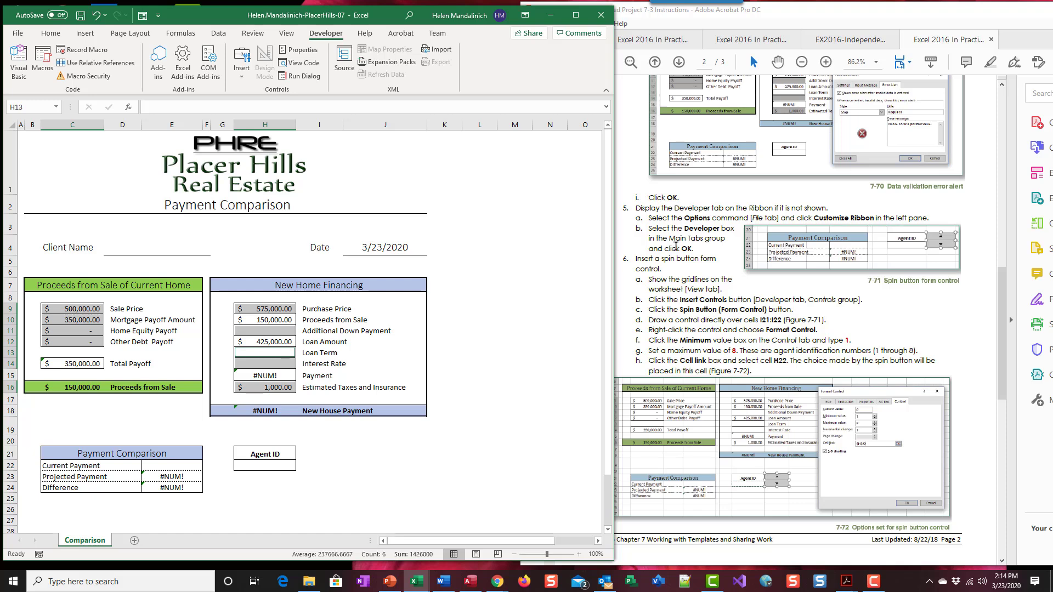
pyautogui.moveTo(647, 226); pyautogui.dragTo(651, 240)
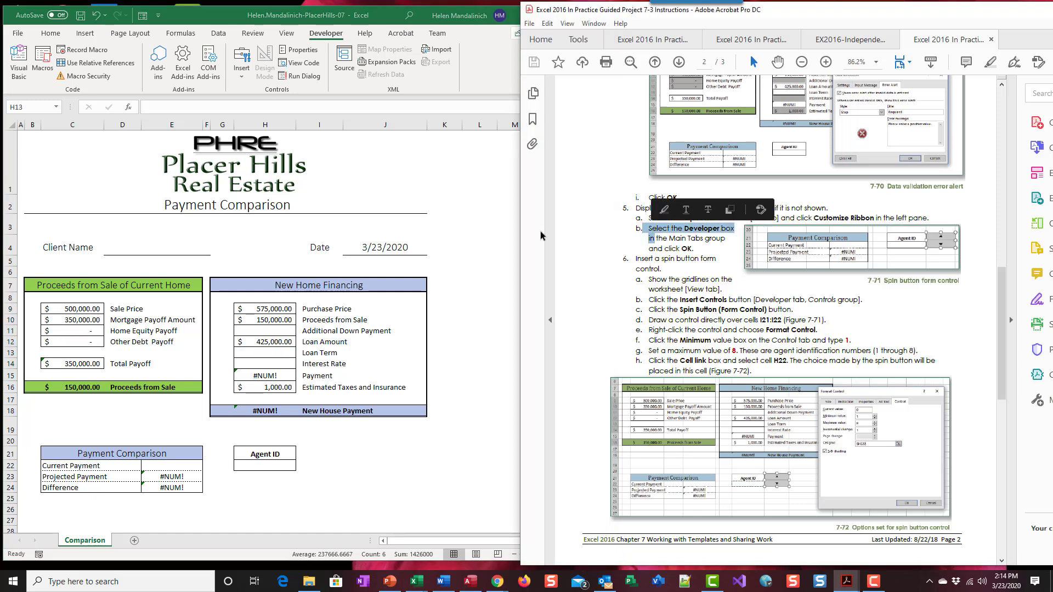
# Step: Show the gridlines on the Comparison worksheet
pyautogui.click(516, 237)
pyautogui.click(663, 237)
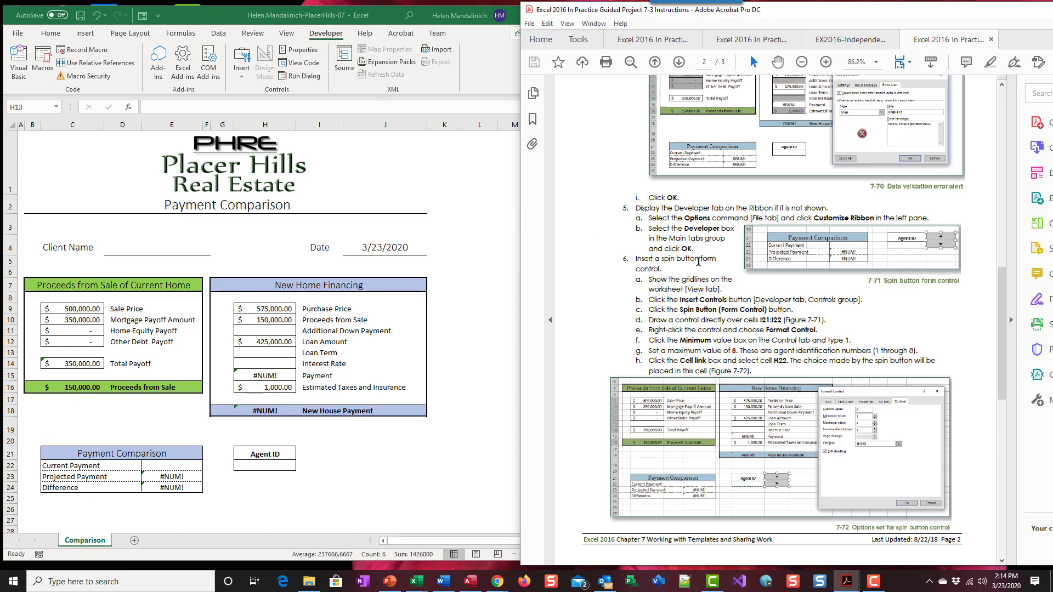
pyautogui.click(478, 242)
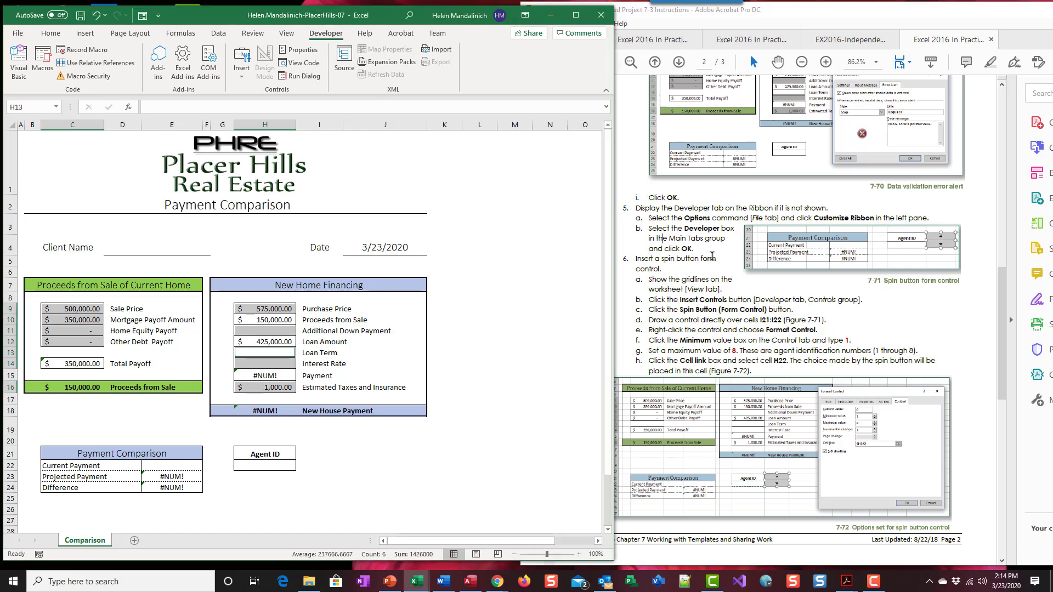
pyautogui.scroll(-2, 712, 256)
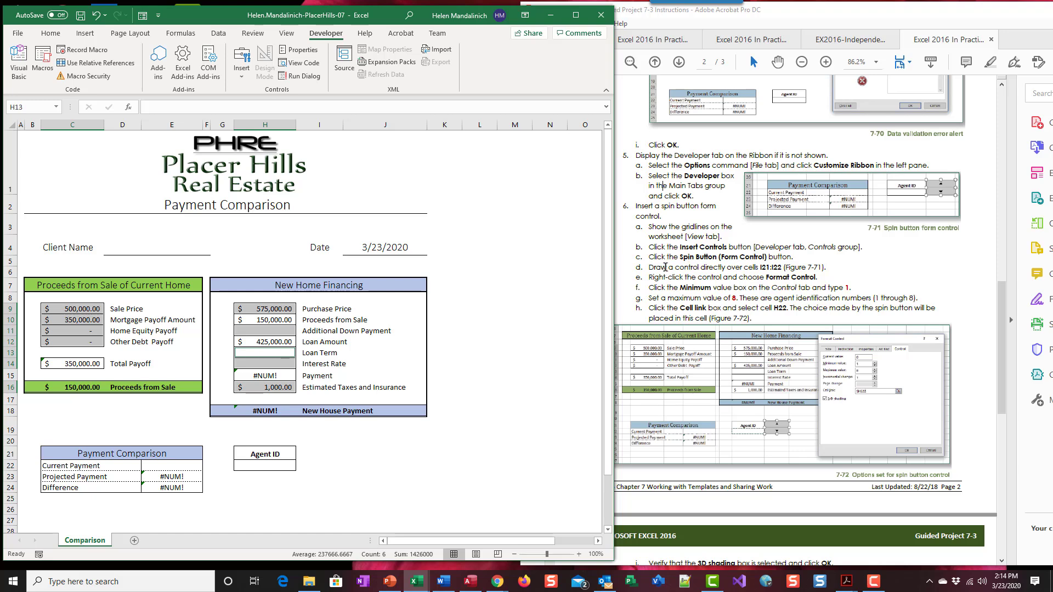
pyautogui.scroll(-2, 665, 267)
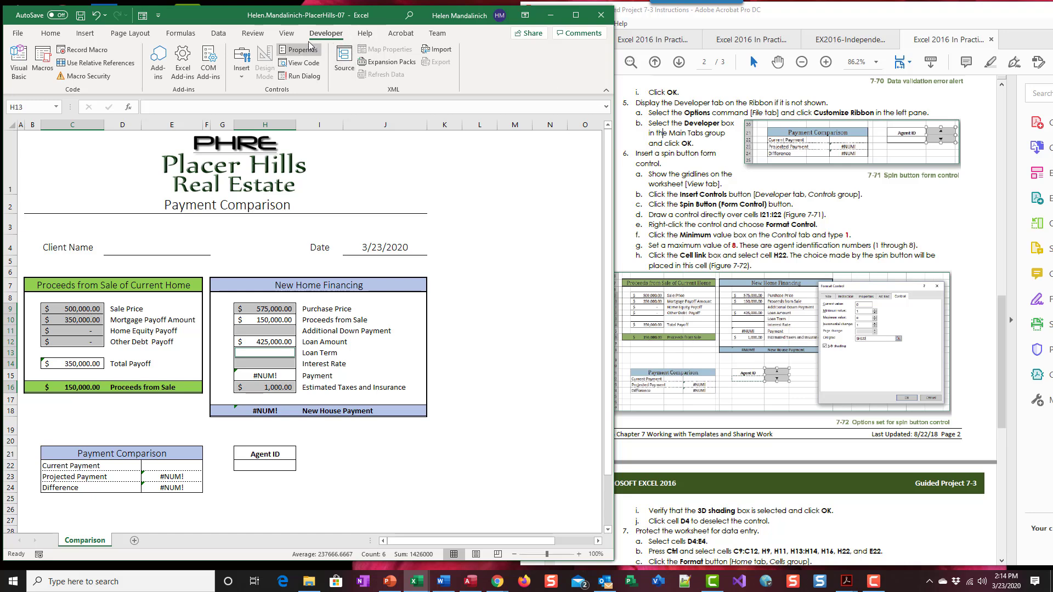
pyautogui.click(284, 34)
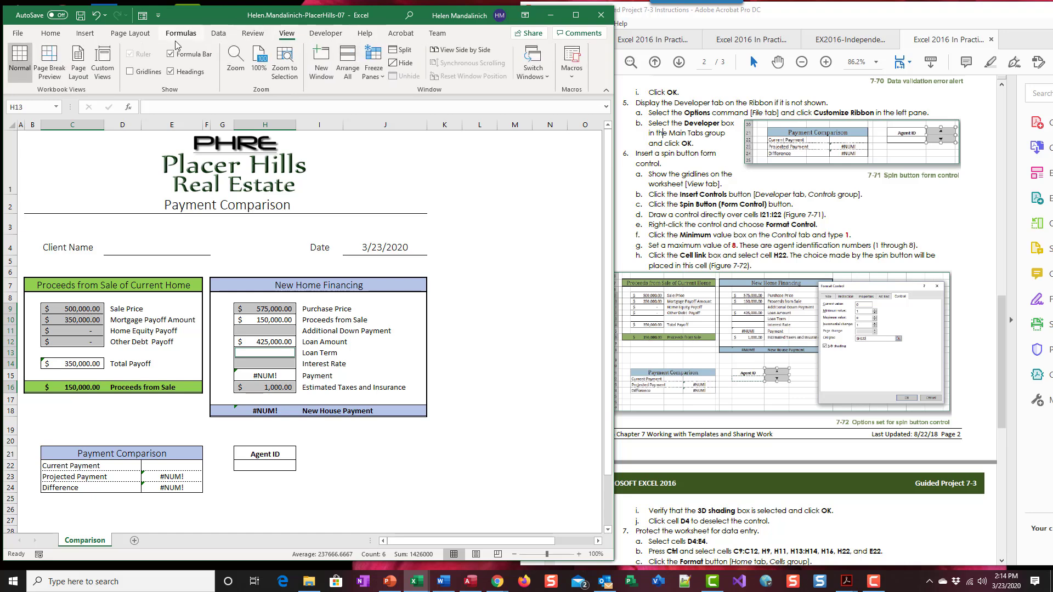
pyautogui.click(131, 72)
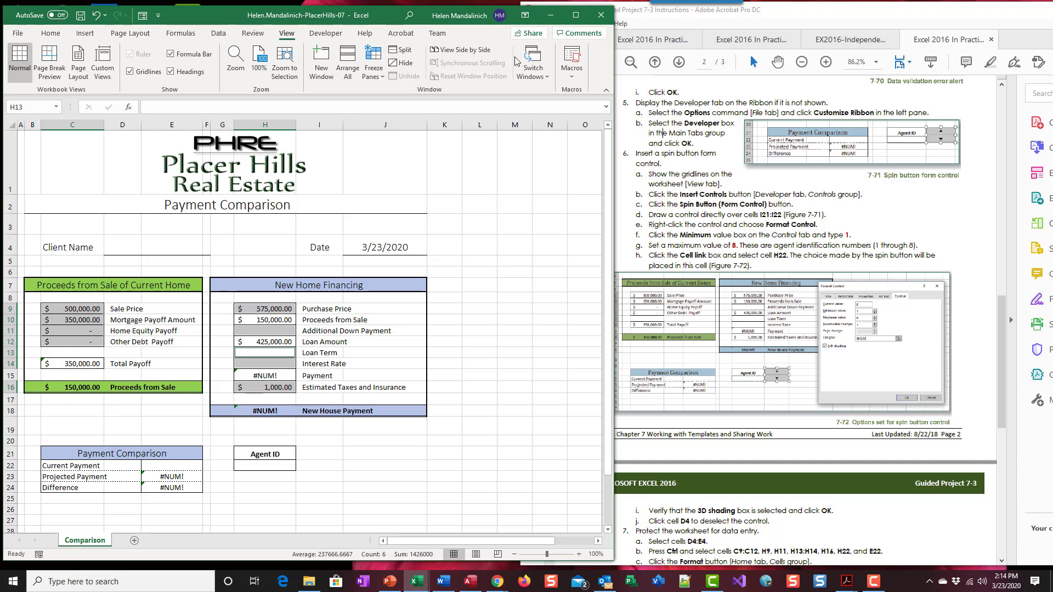
# Step: Insert a Spin Button form control drawn over cells I21:I22, beside the Agent ID box
pyautogui.click(327, 35)
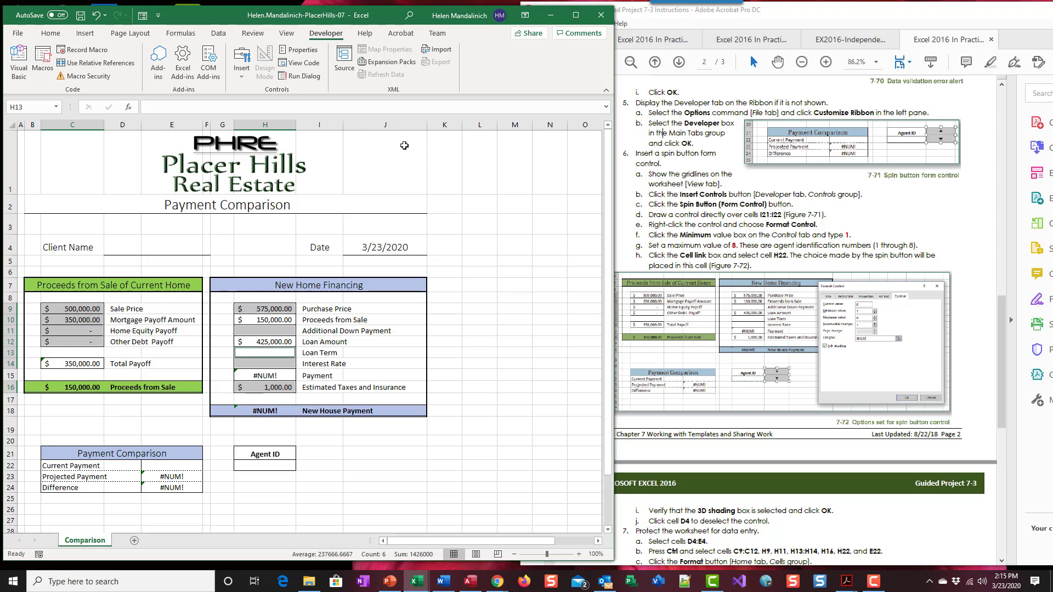
pyautogui.click(245, 78)
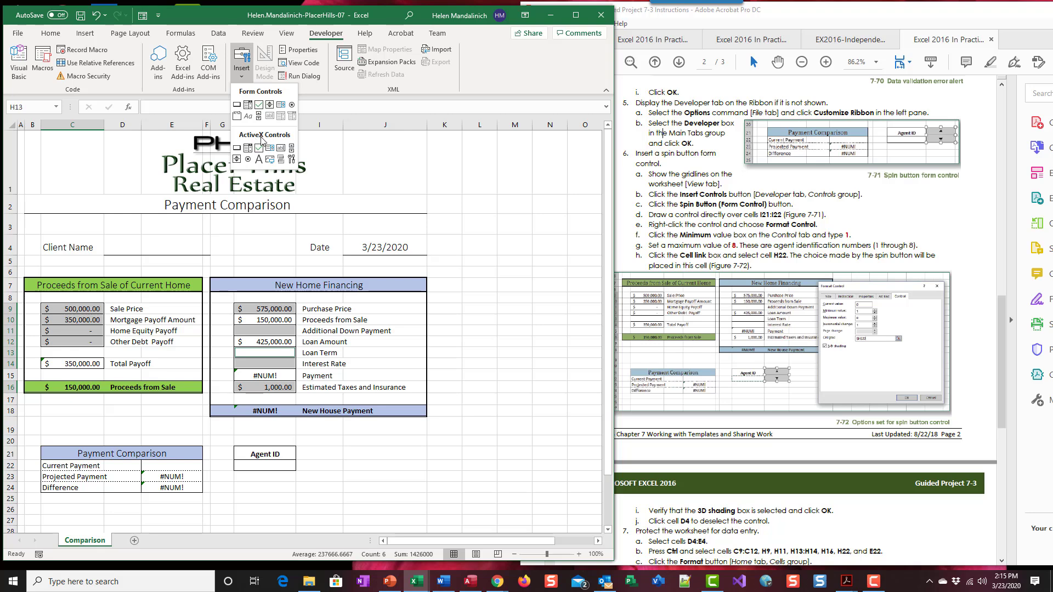
pyautogui.click(269, 105)
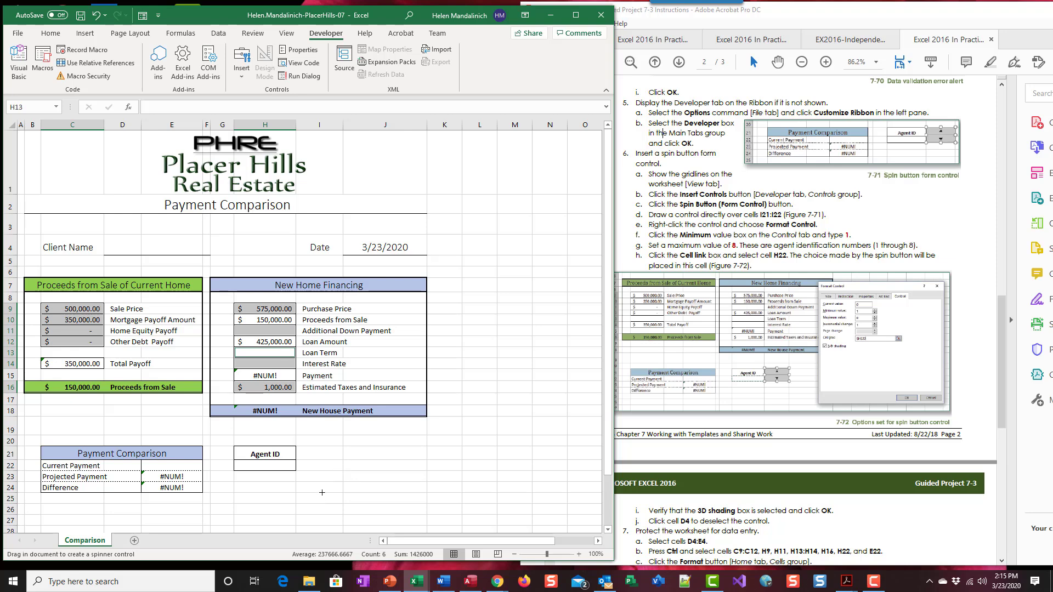
pyautogui.moveTo(296, 446); pyautogui.dragTo(341, 471)
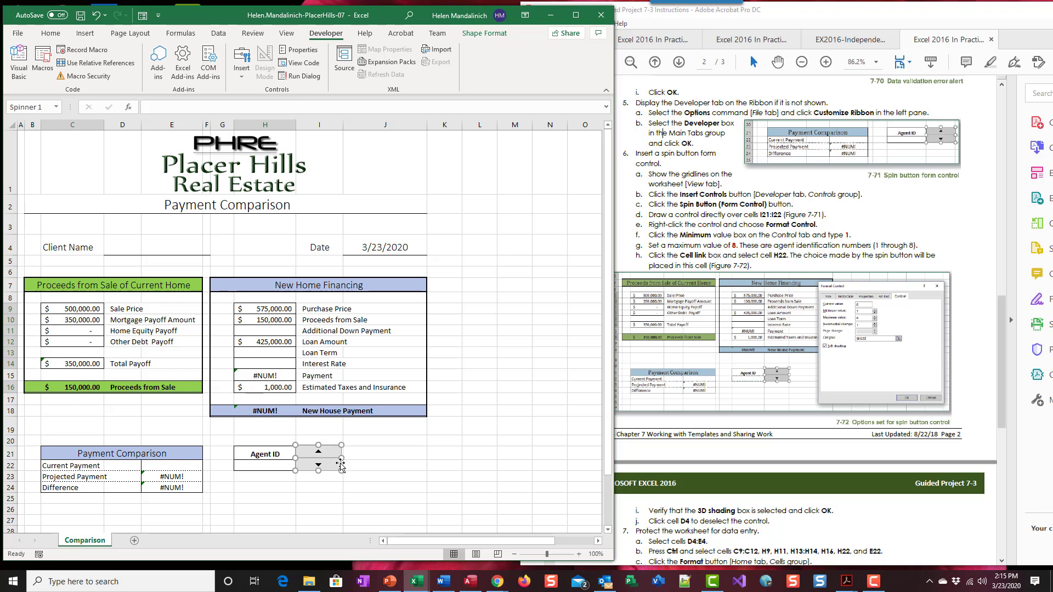
# Step: Set the spin button's minimum value to 1 and its maximum value to 8 in its control format
pyautogui.rightClick(340, 463)
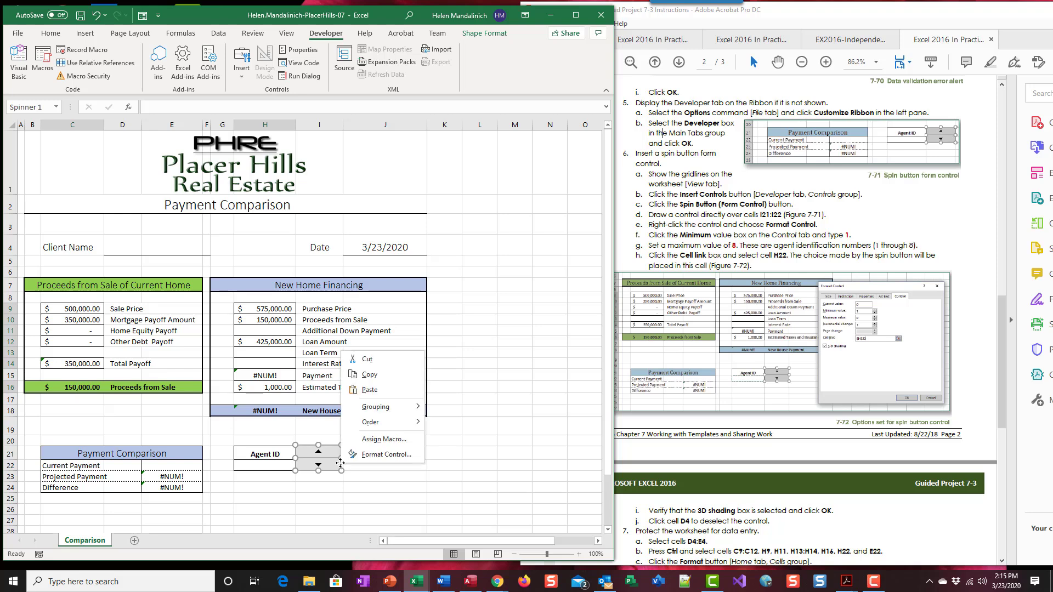
pyautogui.click(370, 455)
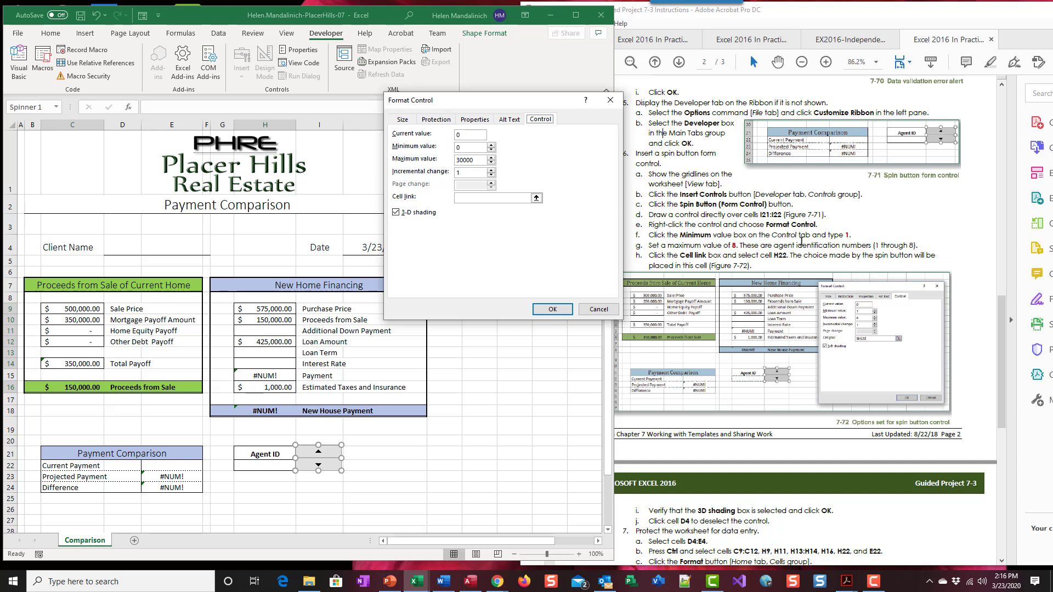
pyautogui.click(491, 144)
pyautogui.doubleClick(471, 160)
pyautogui.write('8')
# Step: Link the spin button to cell H22, apply the format settings and deselect the control
pyautogui.click(482, 201)
pyautogui.click(481, 200)
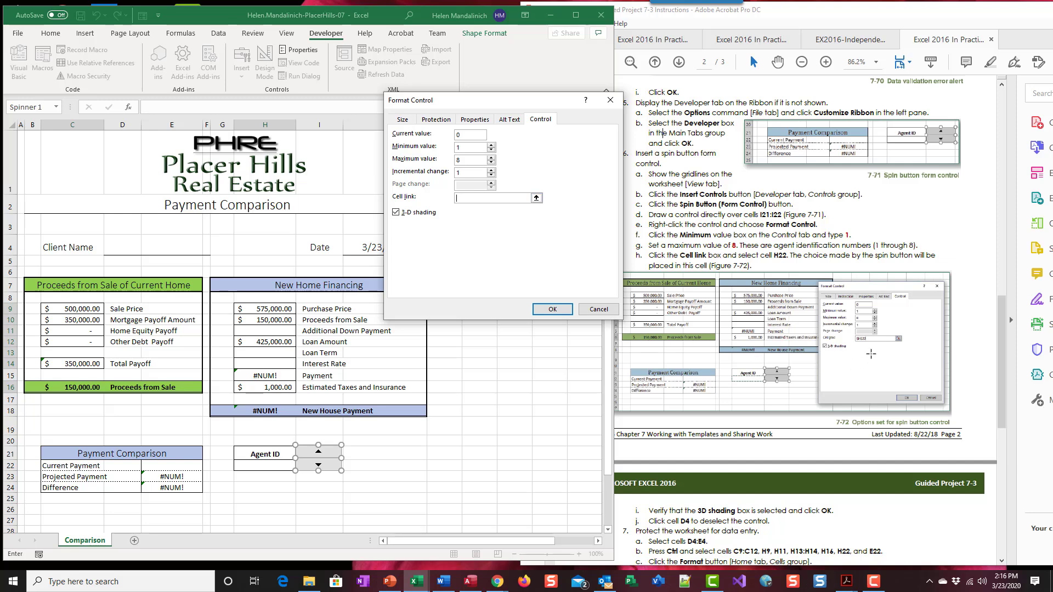
pyautogui.click(268, 464)
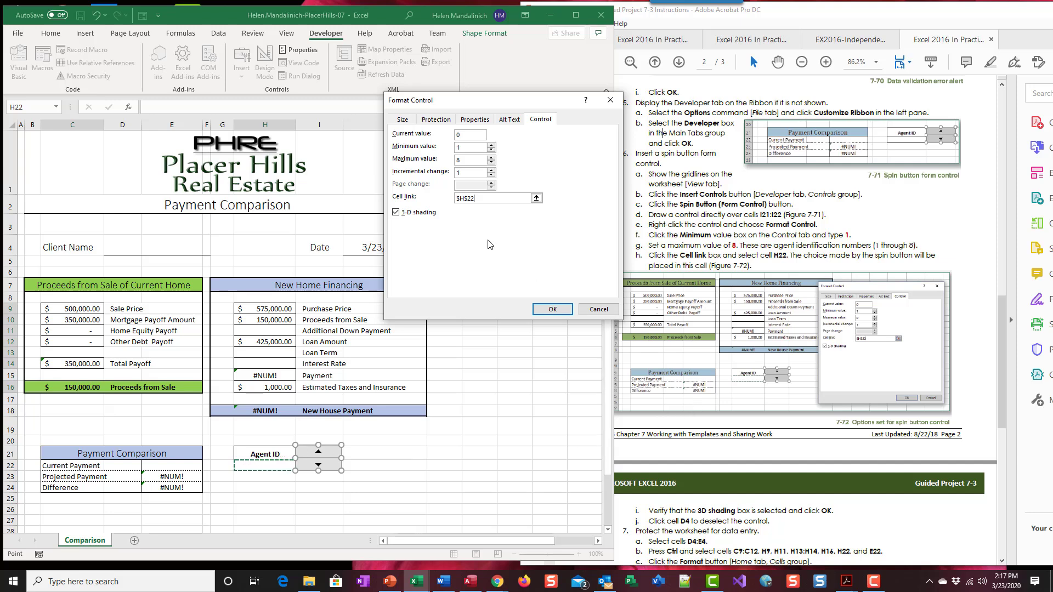
pyautogui.scroll(-6, 797, 325)
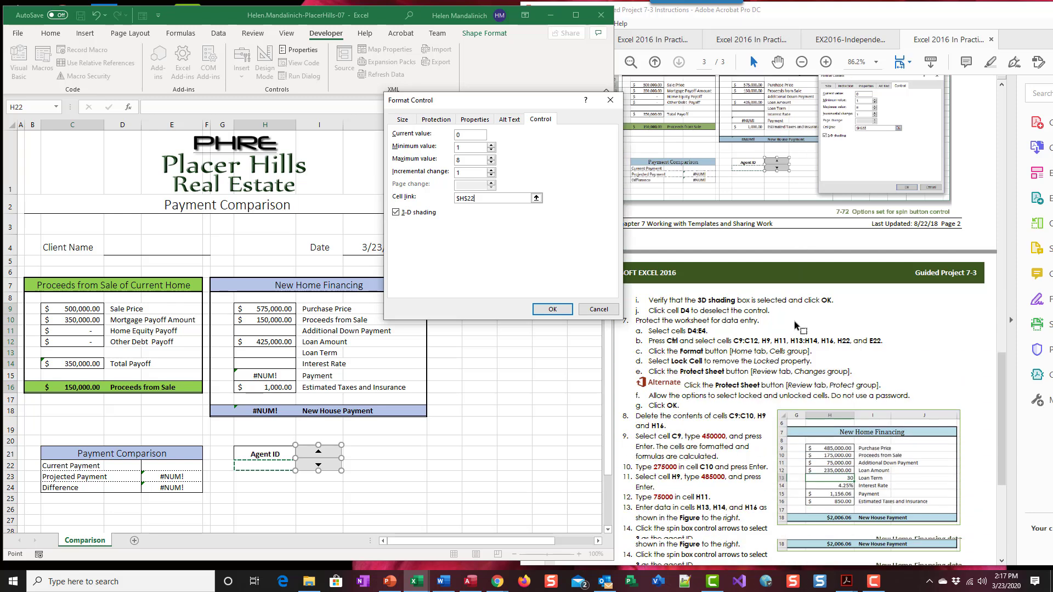
pyautogui.scroll(-3, 797, 325)
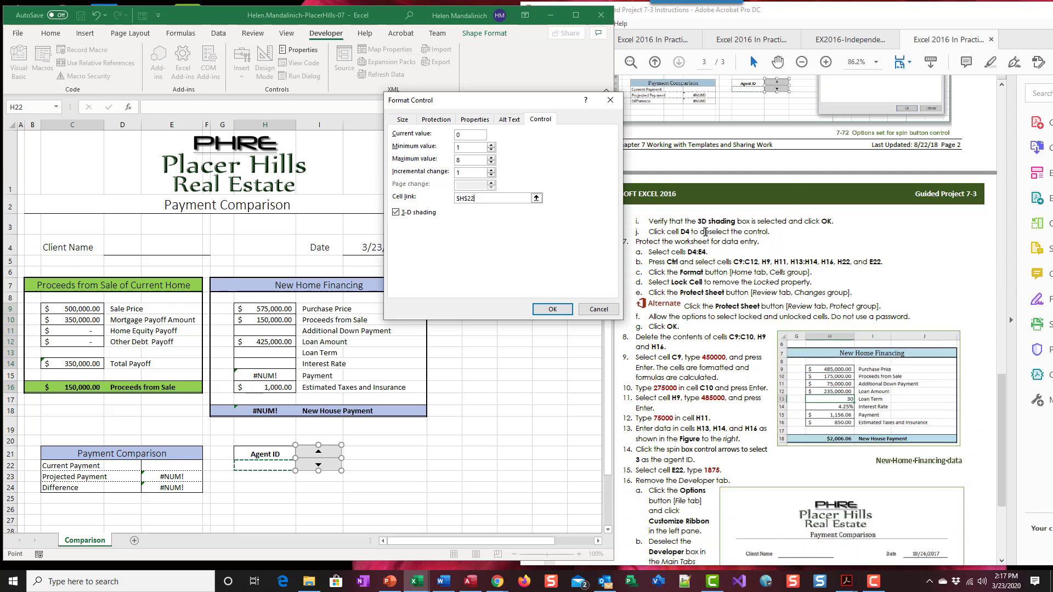
pyautogui.click(543, 309)
pyautogui.click(252, 512)
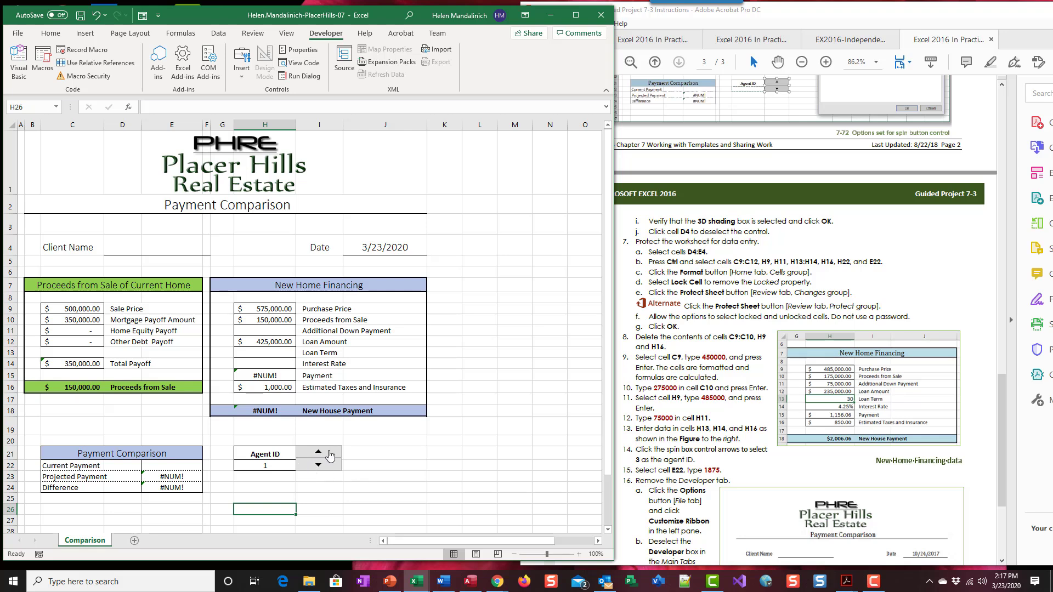
# Step: Test the spin button by stepping the Agent ID up and down through its range, ending at 1
pyautogui.click(330, 454)
pyautogui.click(329, 454)
pyautogui.click(330, 455)
pyautogui.click(330, 454)
pyautogui.click(330, 455)
pyautogui.click(329, 455)
pyautogui.click(328, 464)
pyautogui.click(328, 465)
pyautogui.click(328, 464)
pyautogui.click(328, 465)
pyautogui.click(328, 464)
pyautogui.click(328, 464)
pyautogui.click(318, 453)
pyautogui.click(318, 453)
pyautogui.click(317, 453)
pyautogui.click(317, 453)
pyautogui.click(317, 453)
pyautogui.click(317, 453)
pyautogui.click(318, 453)
pyautogui.click(315, 465)
# Step: Remove the Locked property from cells D4:E4, C9:C12, H9, H11, H13:H14, H16, H22 and E22
pyautogui.scroll(-3, 678, 436)
pyautogui.scroll(2, 678, 436)
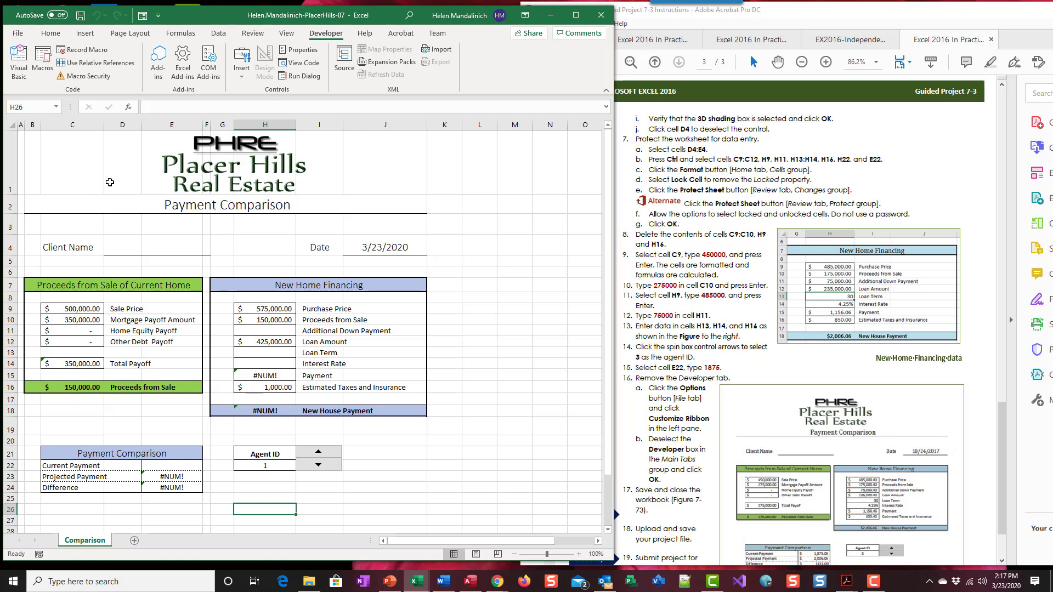
pyautogui.click(109, 248)
pyautogui.moveTo(109, 248); pyautogui.dragTo(157, 242)
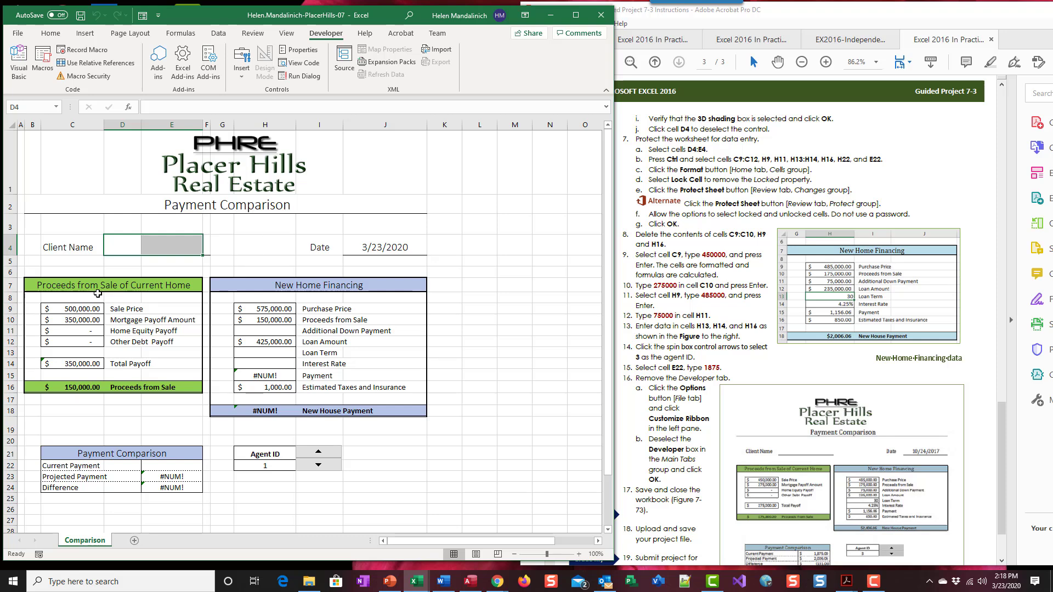
pyautogui.click(67, 311)
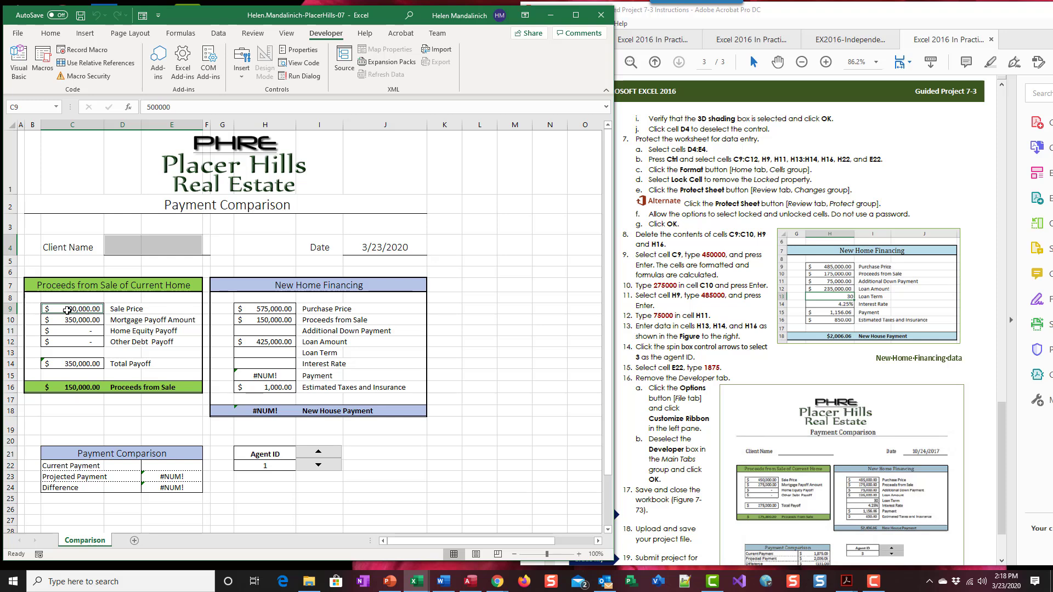
pyautogui.moveTo(67, 310); pyautogui.dragTo(69, 343)
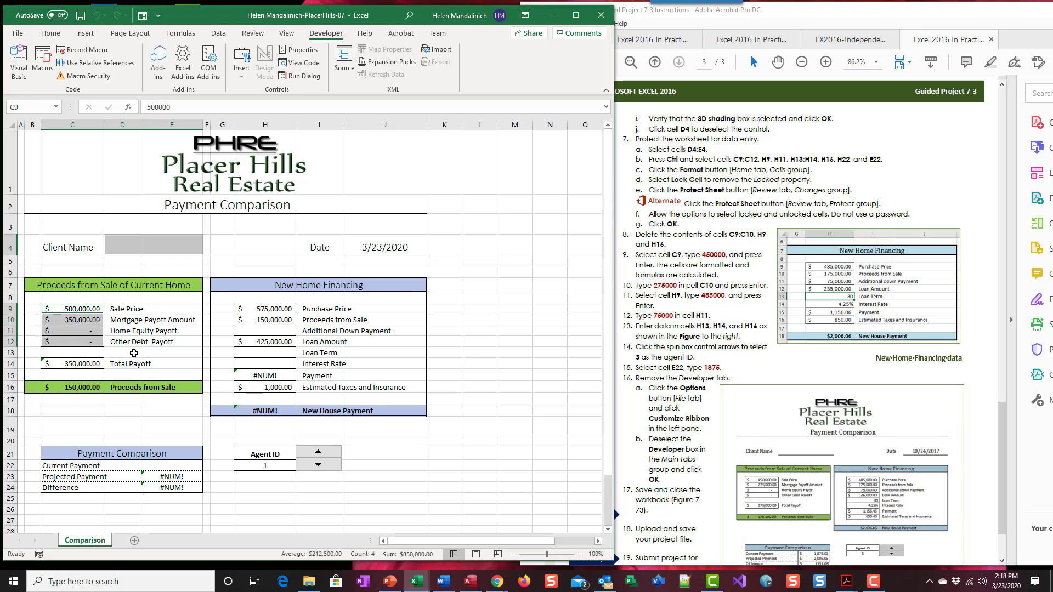
pyautogui.keyDown('ctrl'); pyautogui.click(243, 308); pyautogui.keyUp('ctrl')
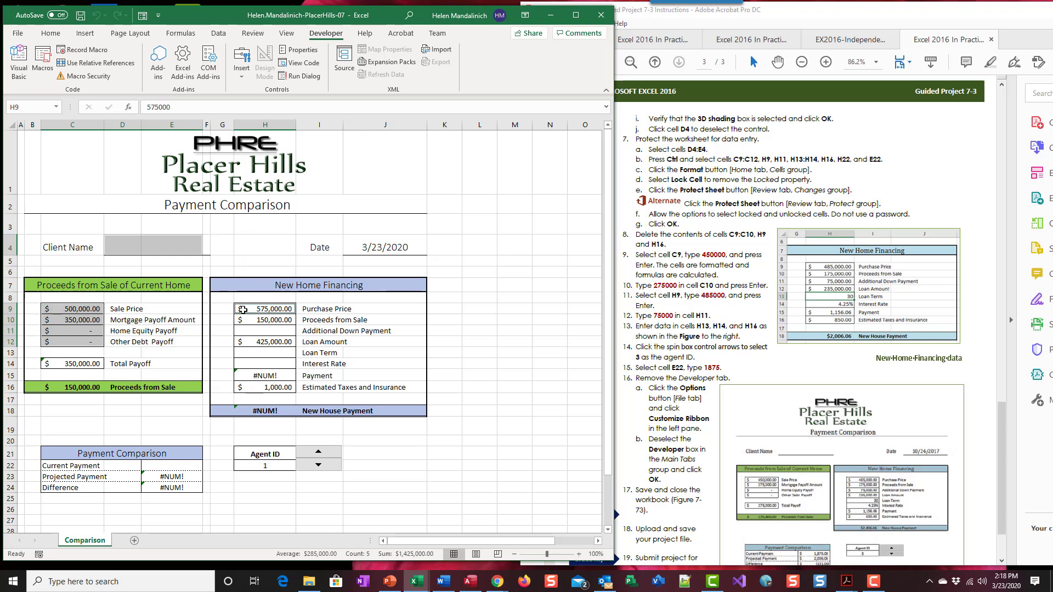
pyautogui.keyDown('ctrl'); pyautogui.click(252, 333); pyautogui.keyUp('ctrl')
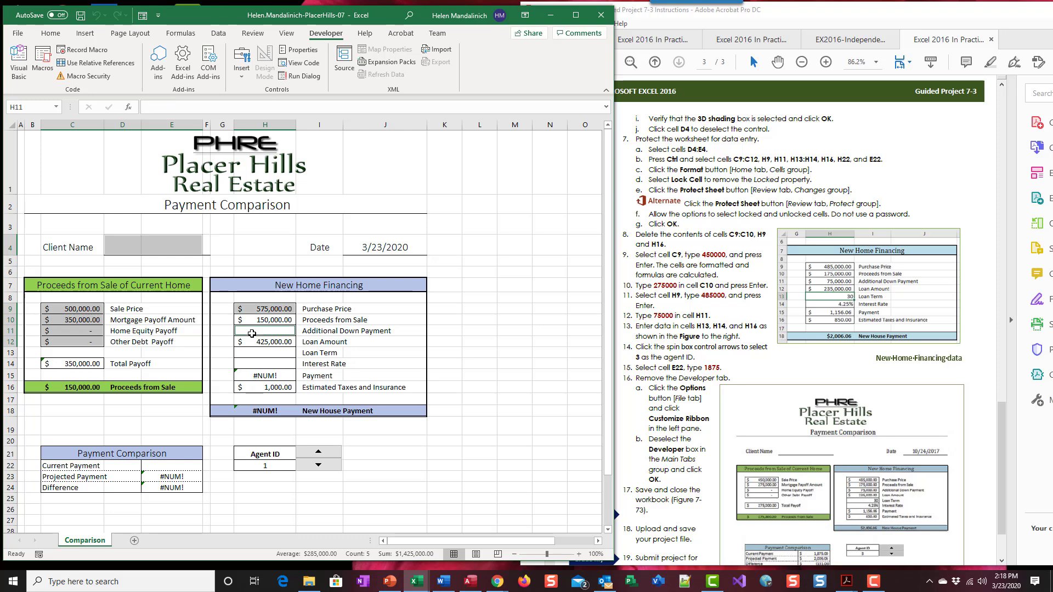
pyautogui.moveTo(258, 353); pyautogui.dragTo(257, 363)
pyautogui.keyDown('ctrl'); pyautogui.click(267, 388); pyautogui.keyUp('ctrl')
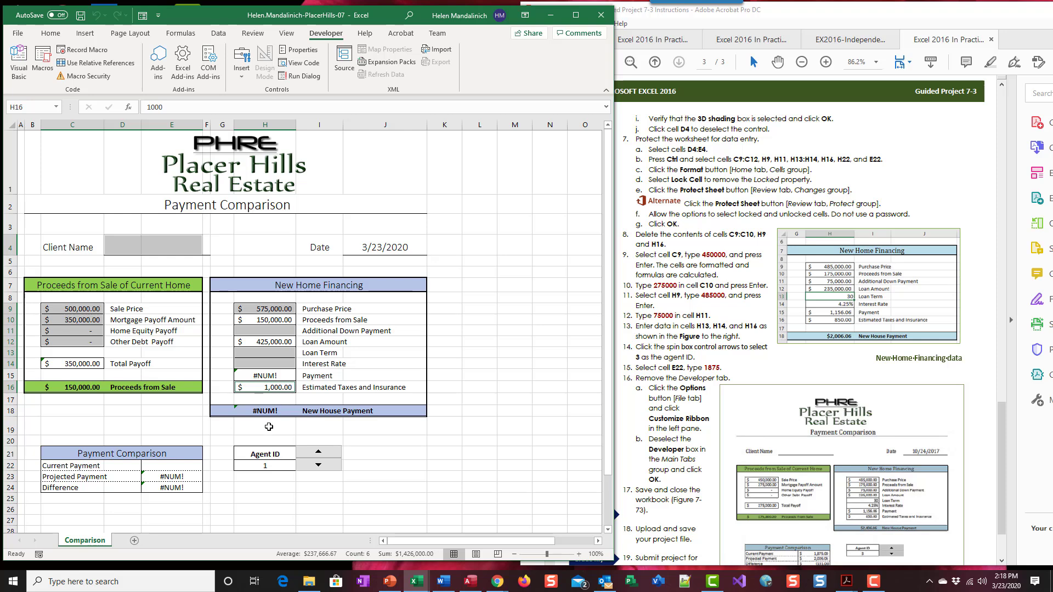
pyautogui.keyDown('ctrl'); pyautogui.click(257, 467); pyautogui.keyUp('ctrl')
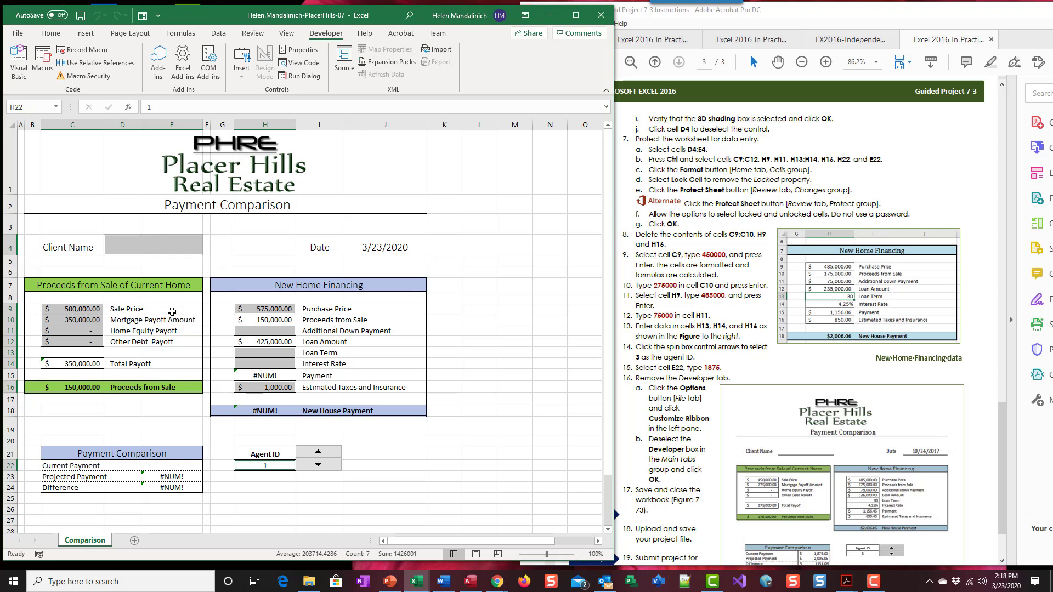
pyautogui.keyDown('ctrl'); pyautogui.click(166, 466); pyautogui.keyUp('ctrl')
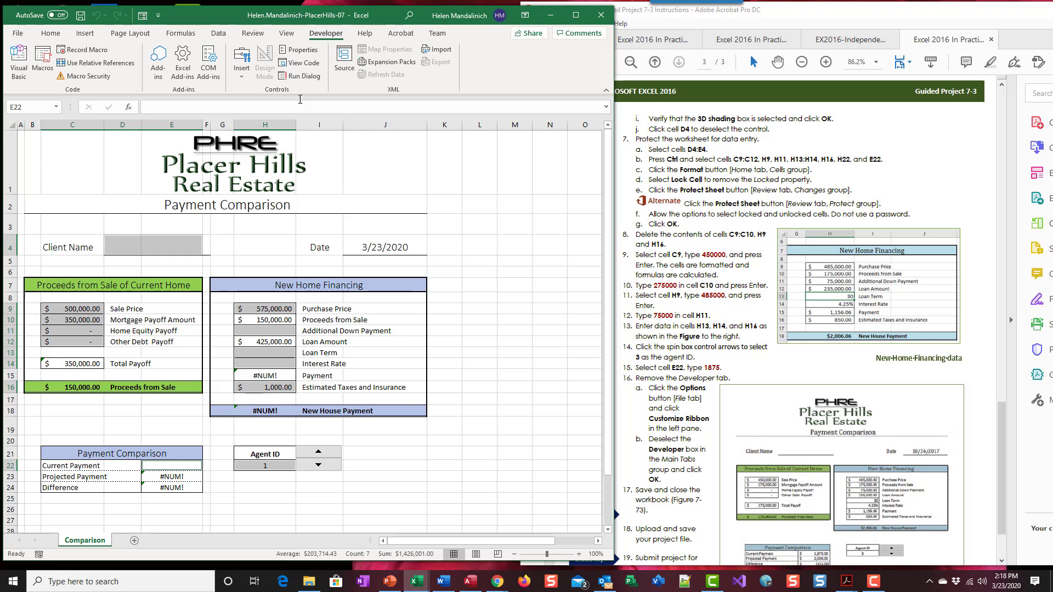
pyautogui.click(51, 35)
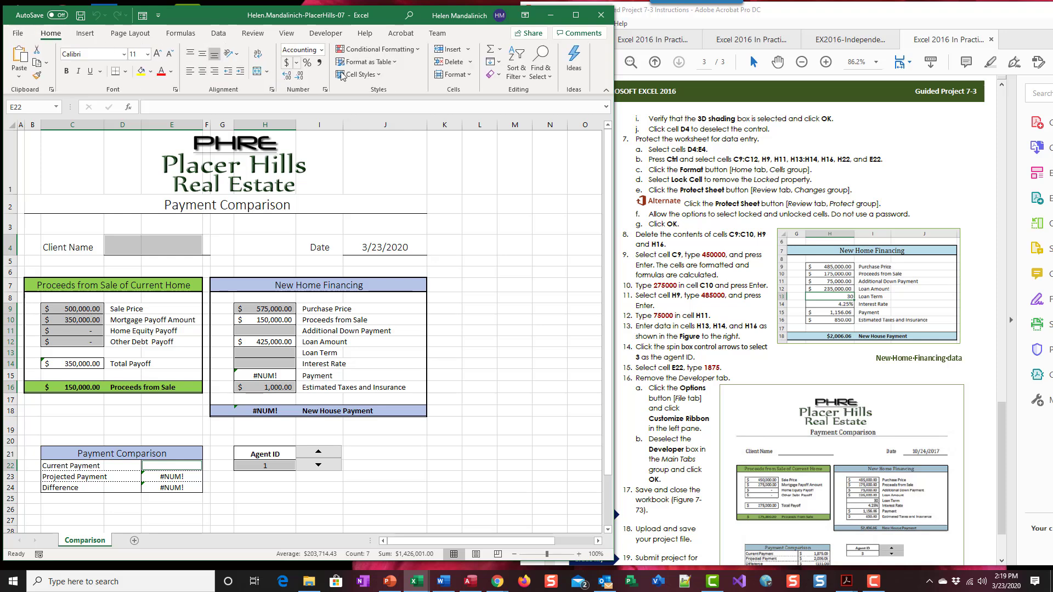
pyautogui.click(465, 75)
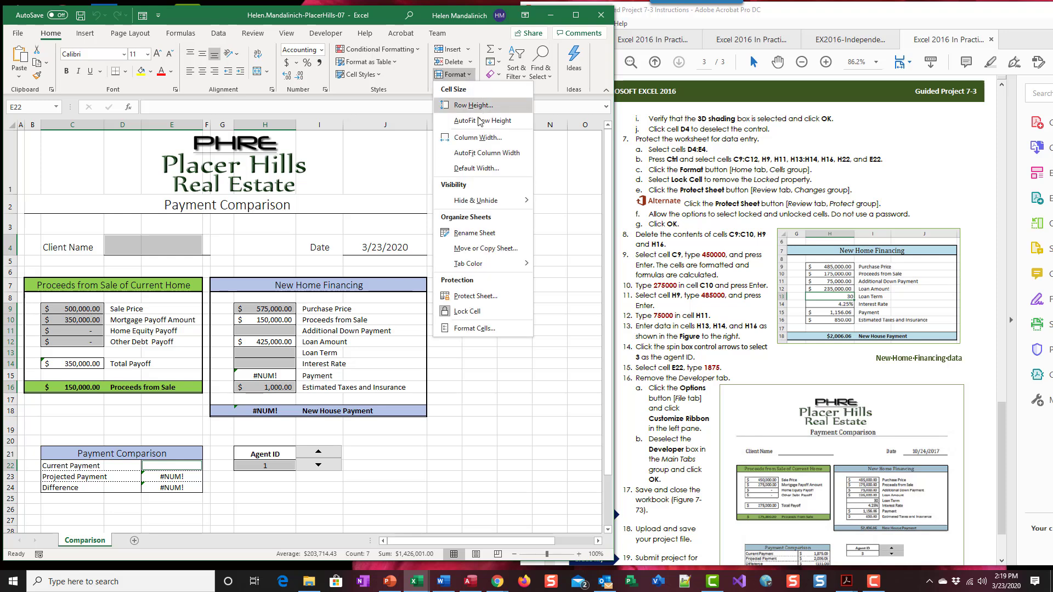
pyautogui.click(466, 311)
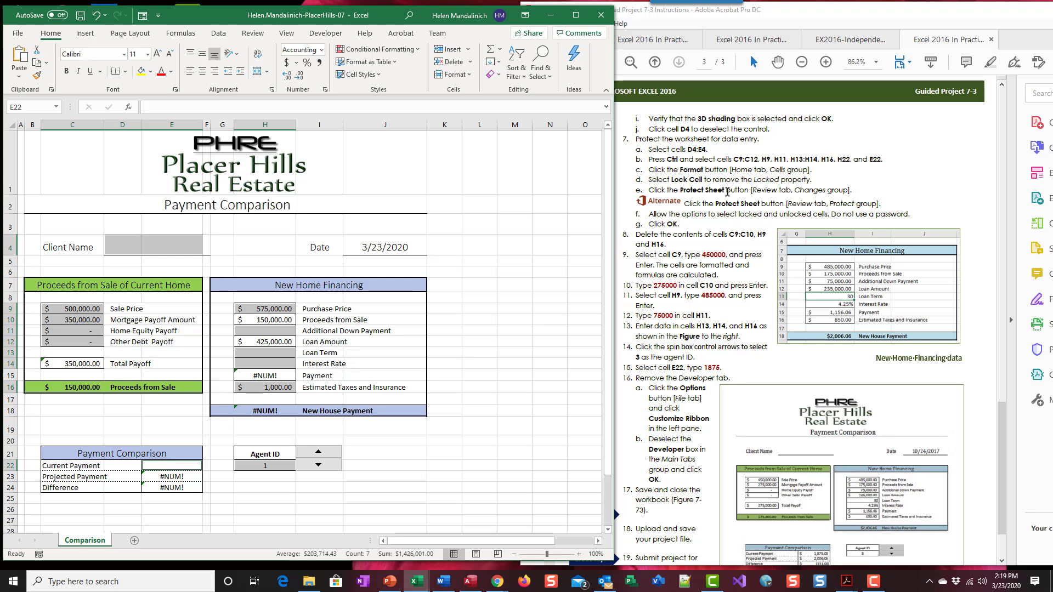
# Step: Protect the worksheet without a password, allowing selection of locked and unlocked cells, and clear the multiple-cell selection
pyautogui.click(259, 34)
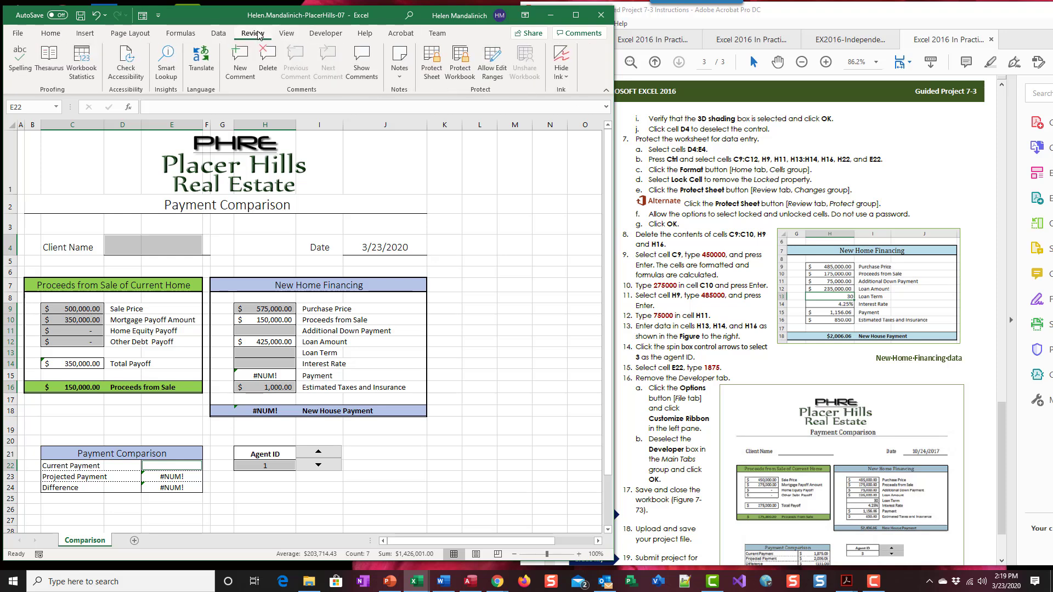
pyautogui.click(432, 71)
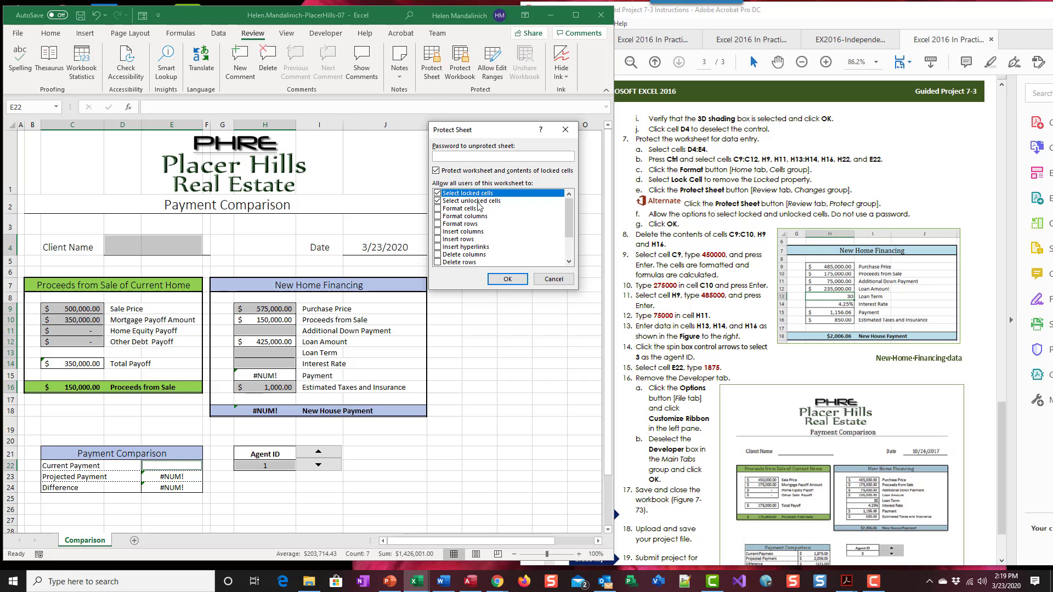
pyautogui.click(507, 280)
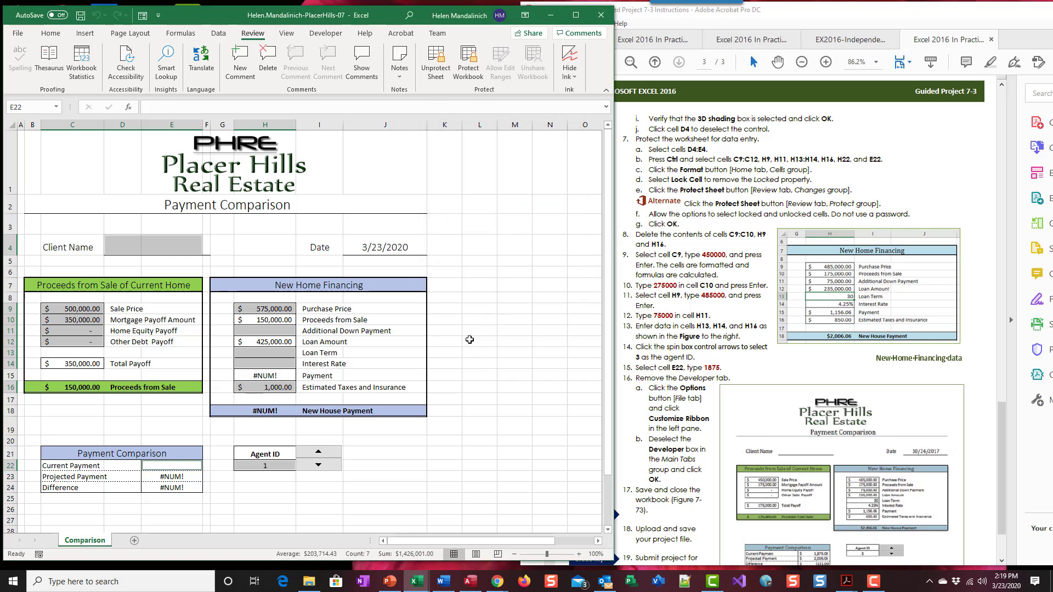
pyautogui.click(494, 283)
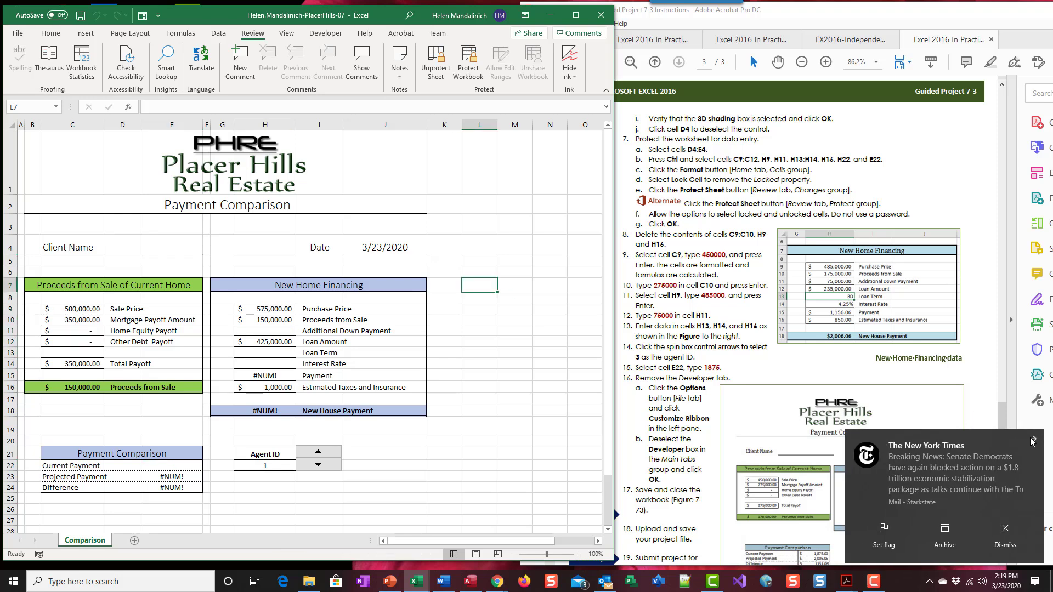
# Step: Clear the contents of cells C9:C10, the sale price and mortgage payoff amount
pyautogui.click(80, 309)
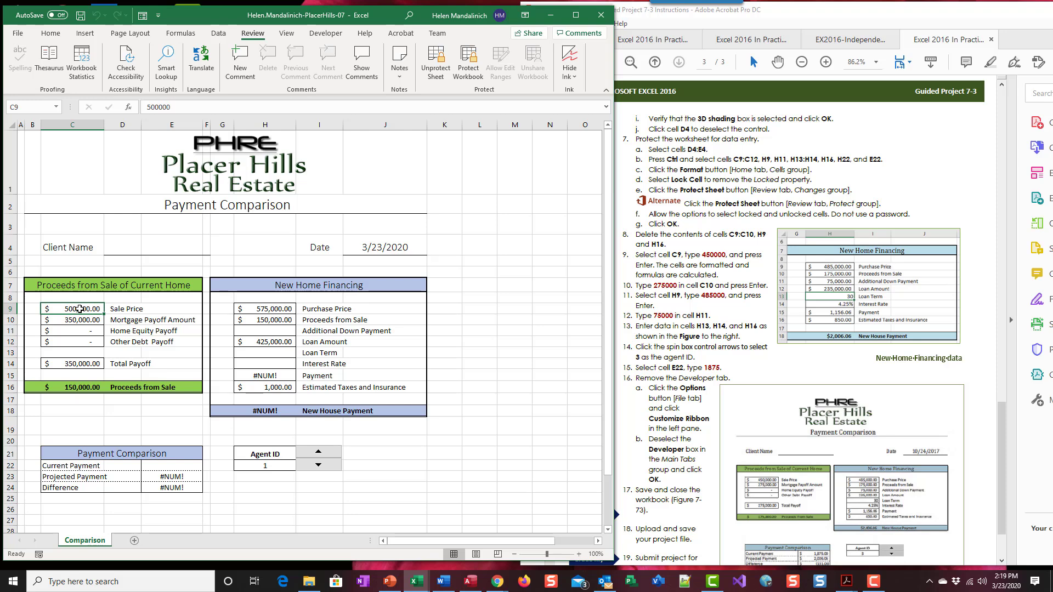
pyautogui.moveTo(80, 311); pyautogui.dragTo(78, 321)
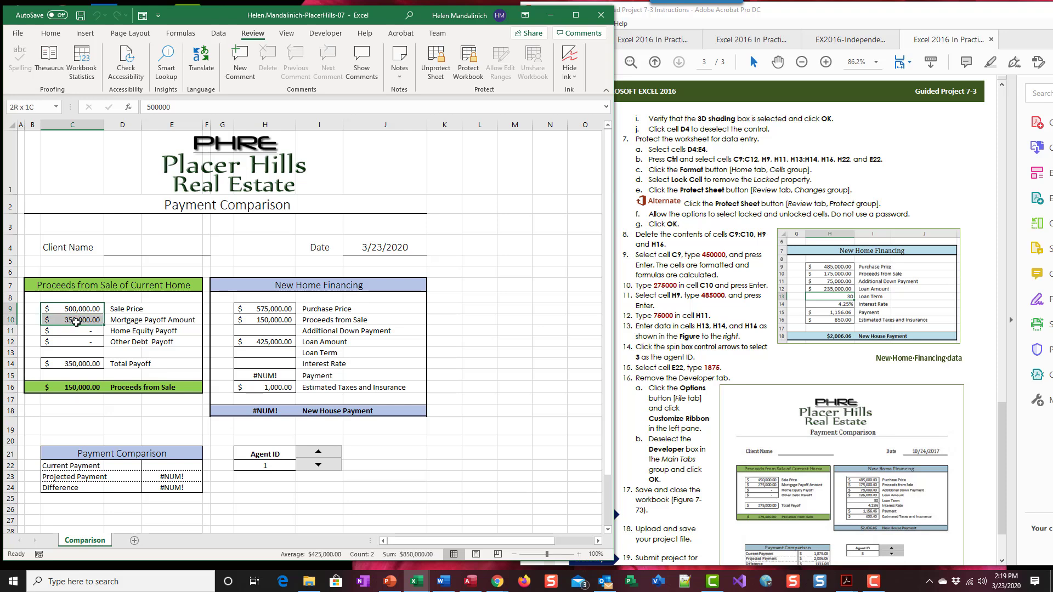
pyautogui.press('Delete')
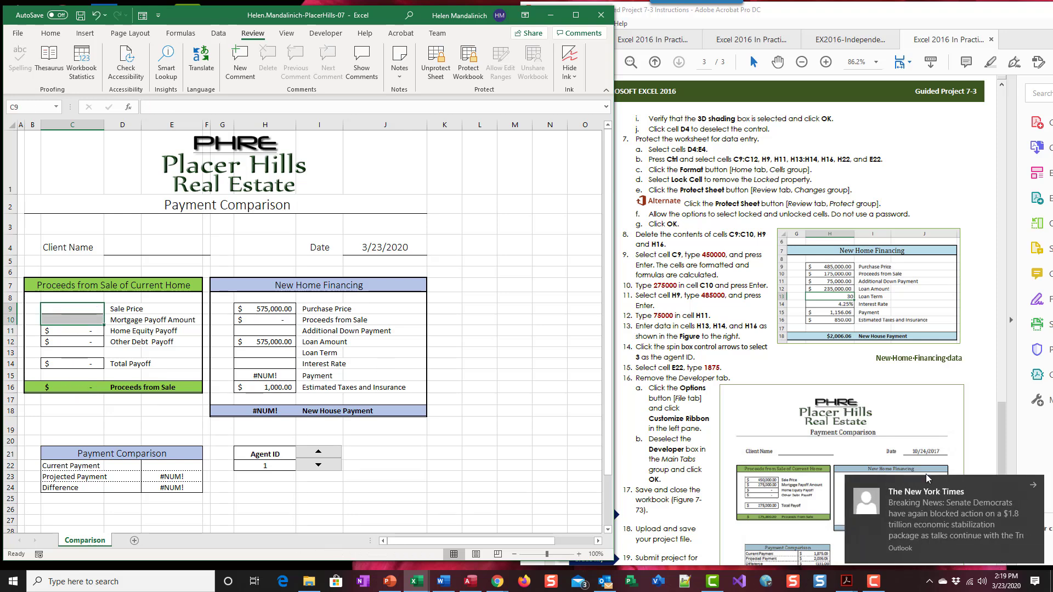
# Step: Dismiss the incoming e-mail notifications
pyautogui.click(929, 507)
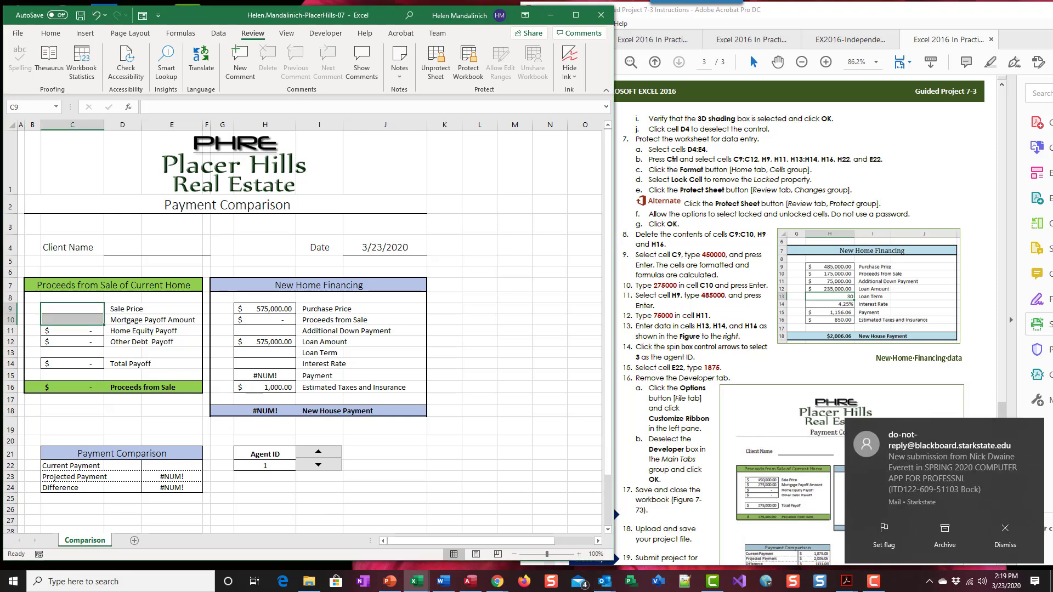
pyautogui.click(1033, 429)
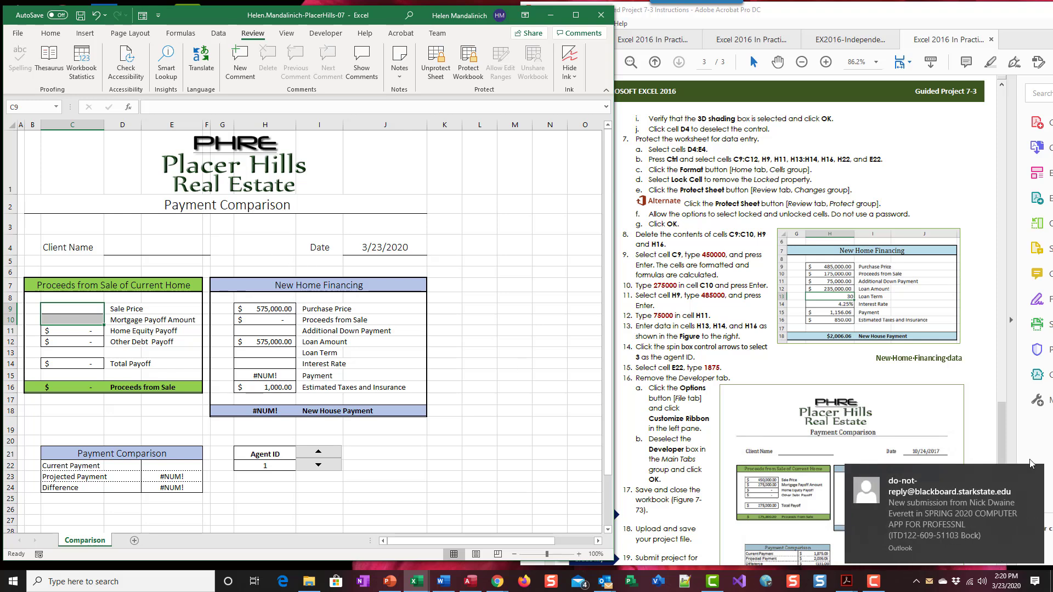
pyautogui.click(1032, 475)
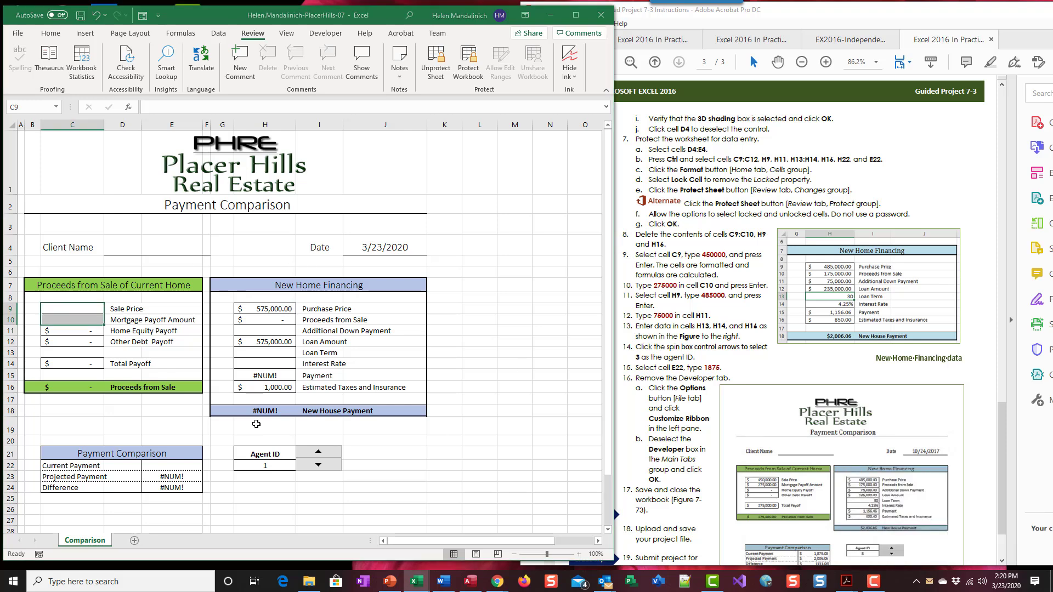
# Step: Clear the purchase price in cell H9 and the estimated taxes and insurance in cell H16
pyautogui.click(273, 307)
pyautogui.click(264, 322)
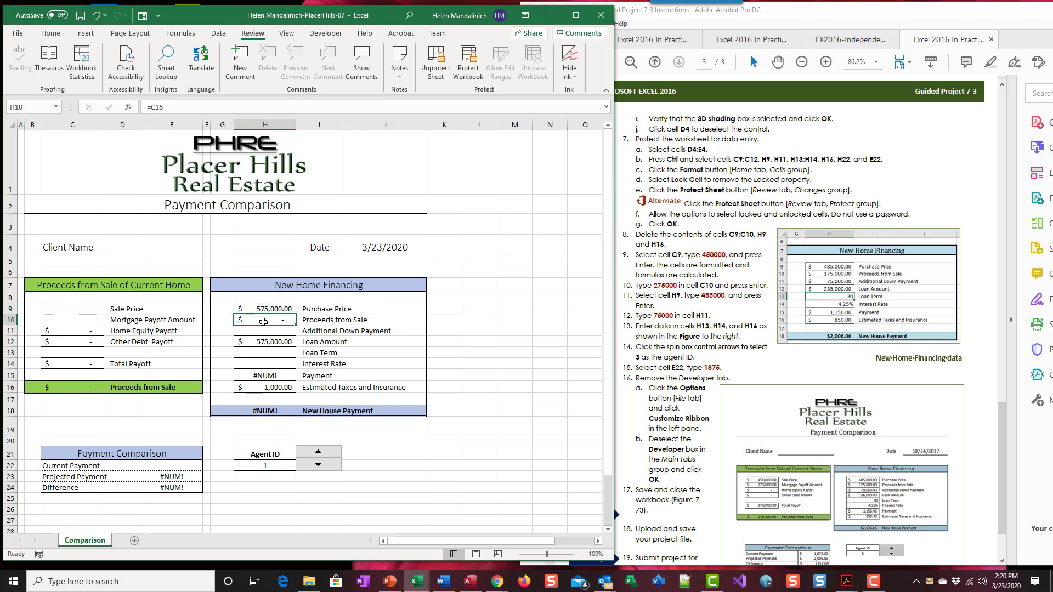
pyautogui.click(267, 311)
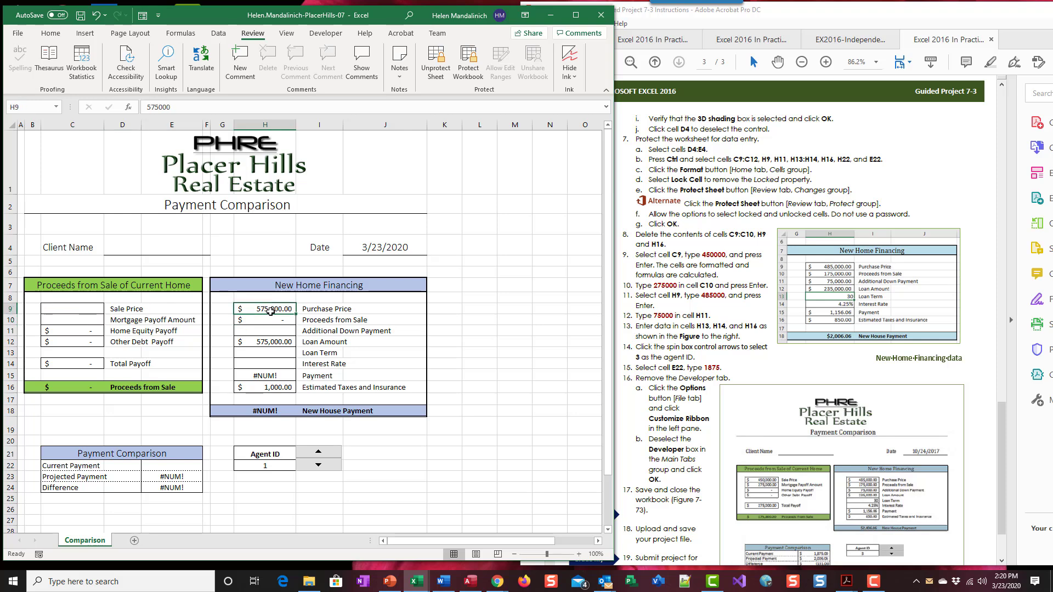
pyautogui.press('Delete')
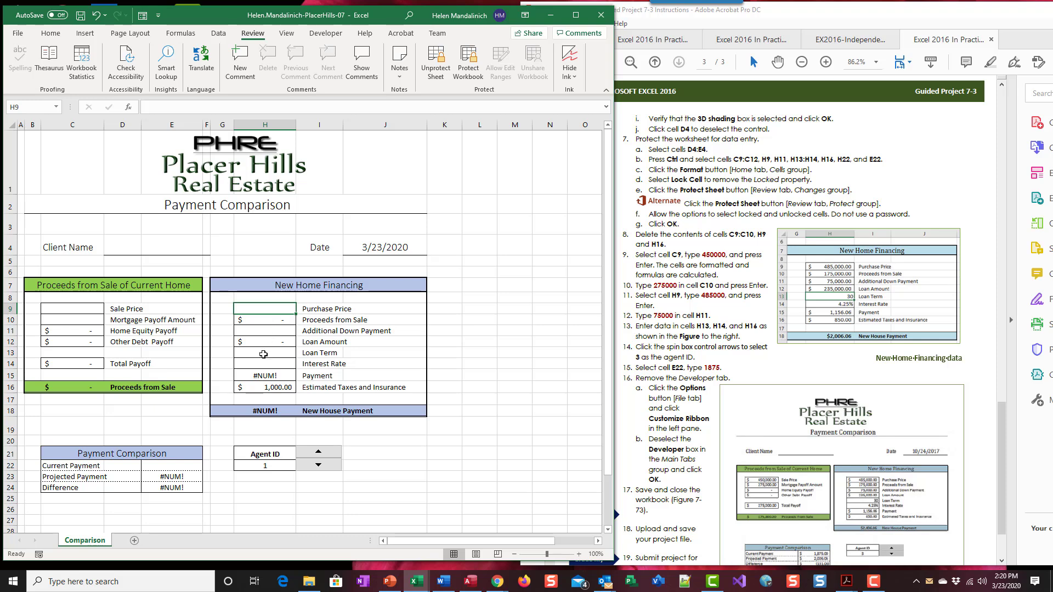
pyautogui.click(272, 388)
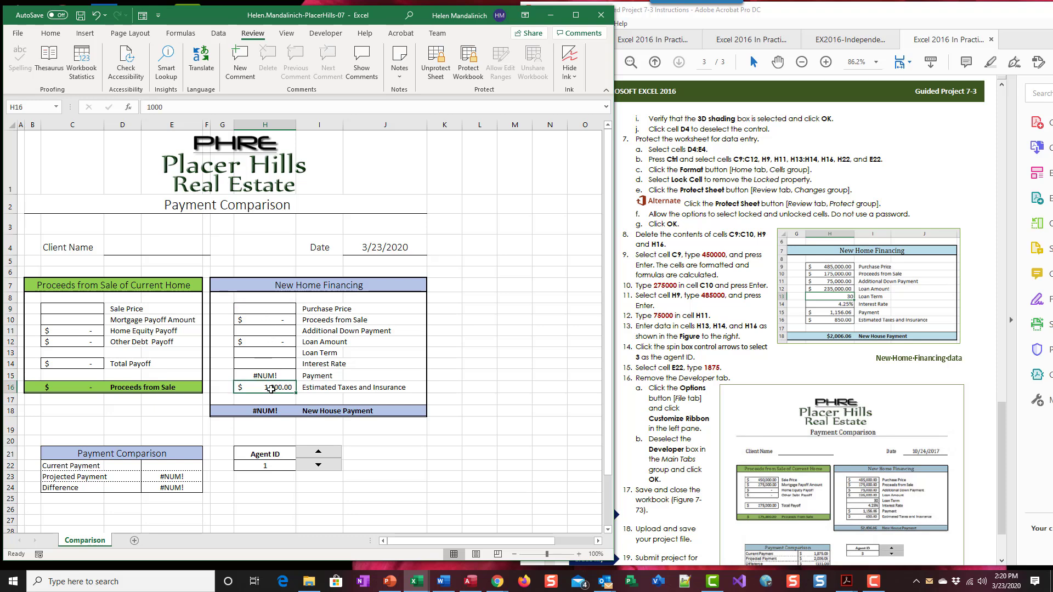
pyautogui.press('Delete')
# Step: Enter 450000 as the sale price in cell C9 and 275000 as the mortgage payoff amount in cell C10
pyautogui.click(668, 299)
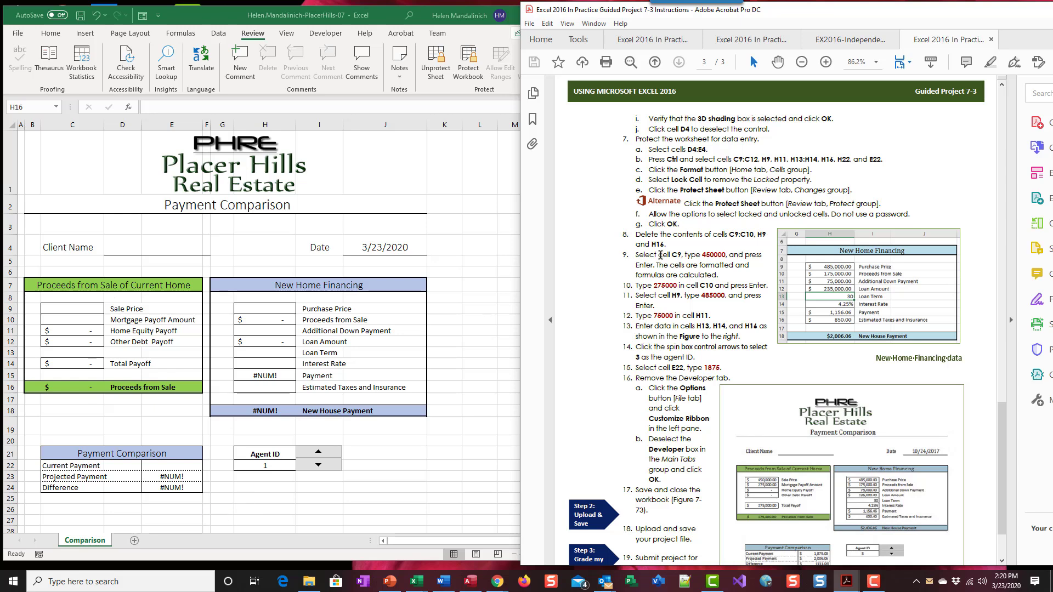
pyautogui.scroll(-2, 661, 255)
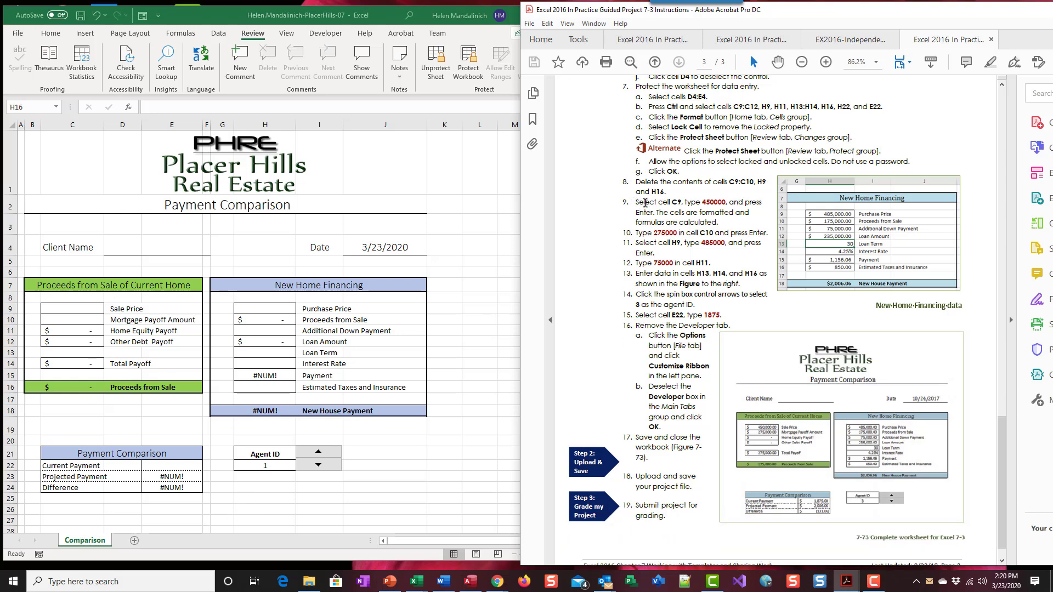
pyautogui.click(51, 307)
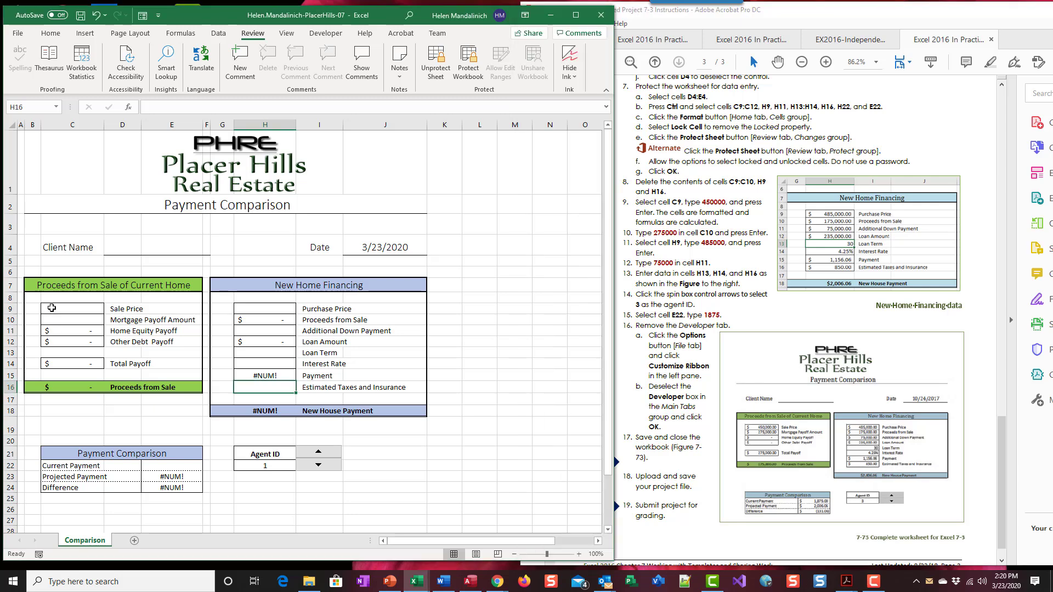
pyautogui.click(52, 307)
pyautogui.write('450000')
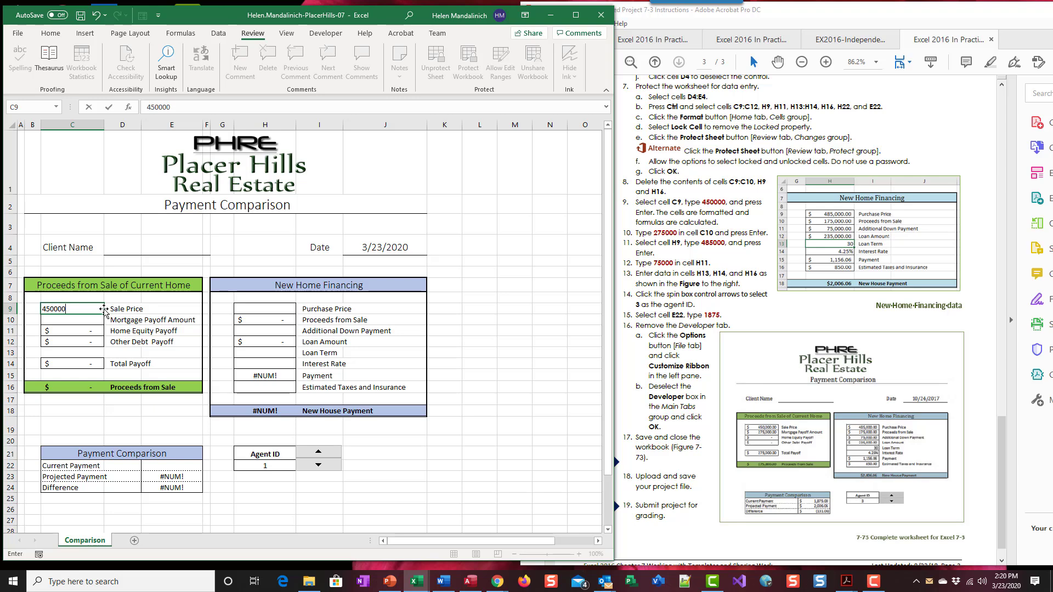
pyautogui.press('Return')
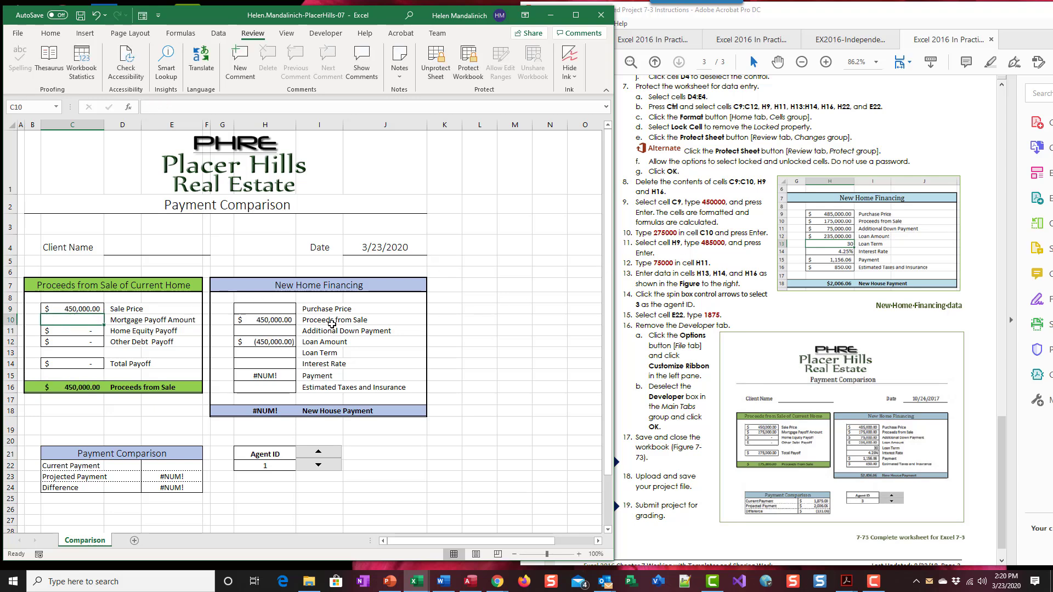
pyautogui.write('275000')
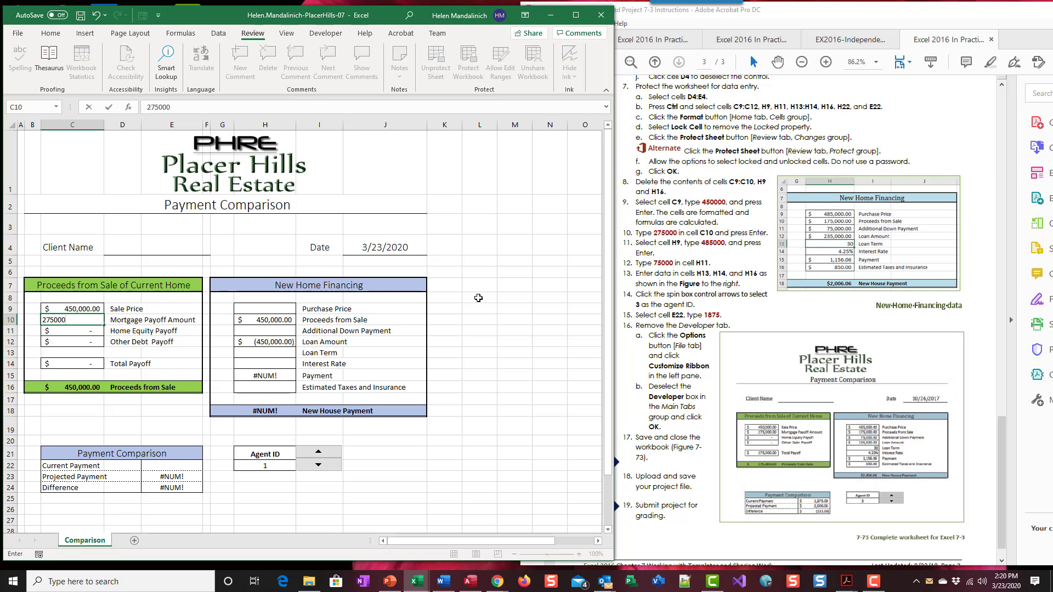
pyautogui.press('Return')
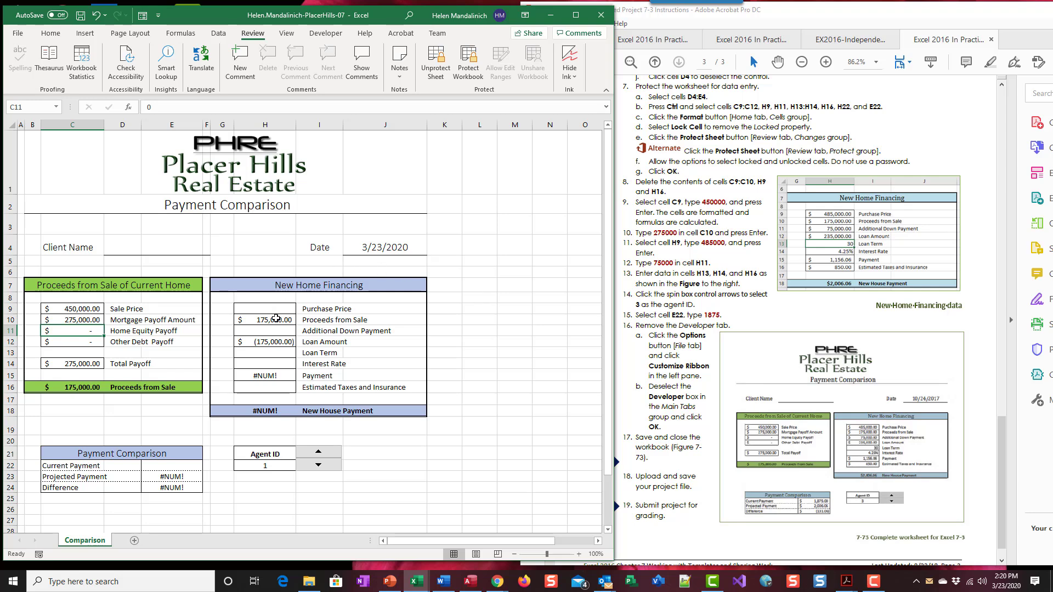
# Step: Enter 485000 as the purchase price in cell H9 and 75000 as the additional down payment in cell H11
pyautogui.click(276, 314)
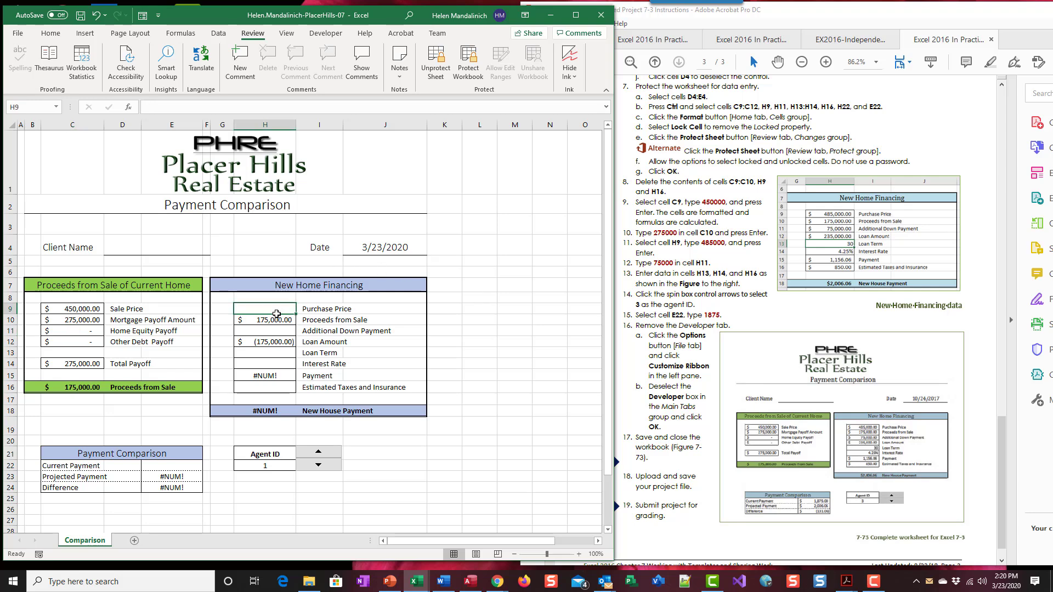
pyautogui.write('485000')
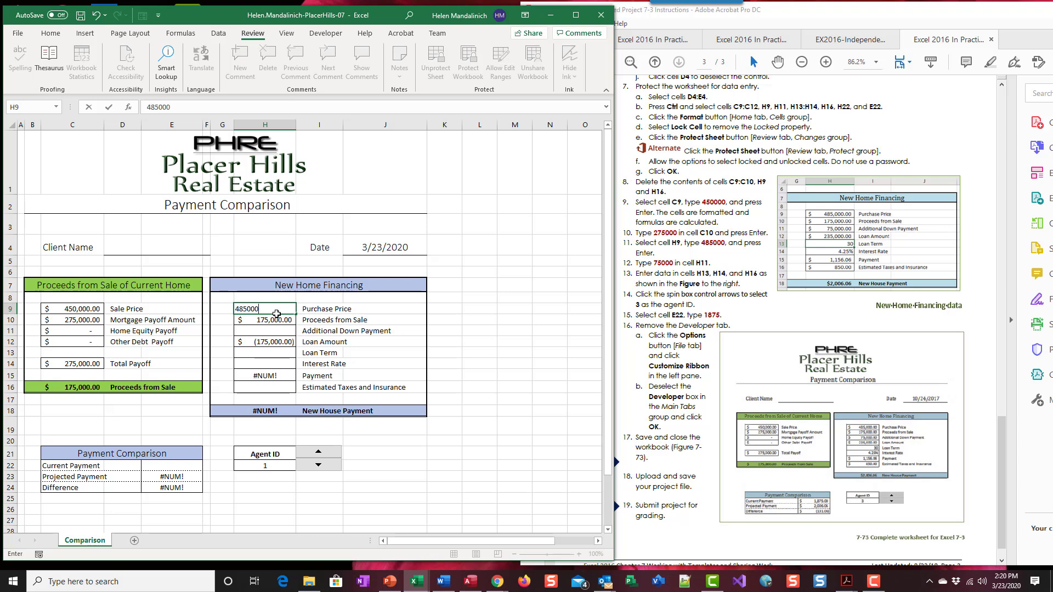
pyautogui.press('Return')
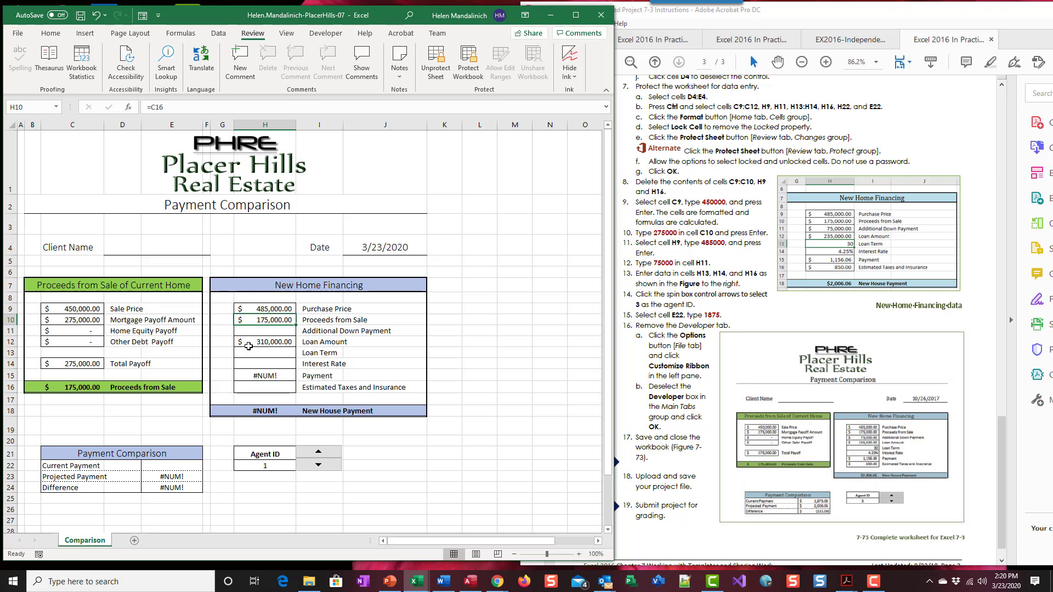
pyautogui.click(258, 331)
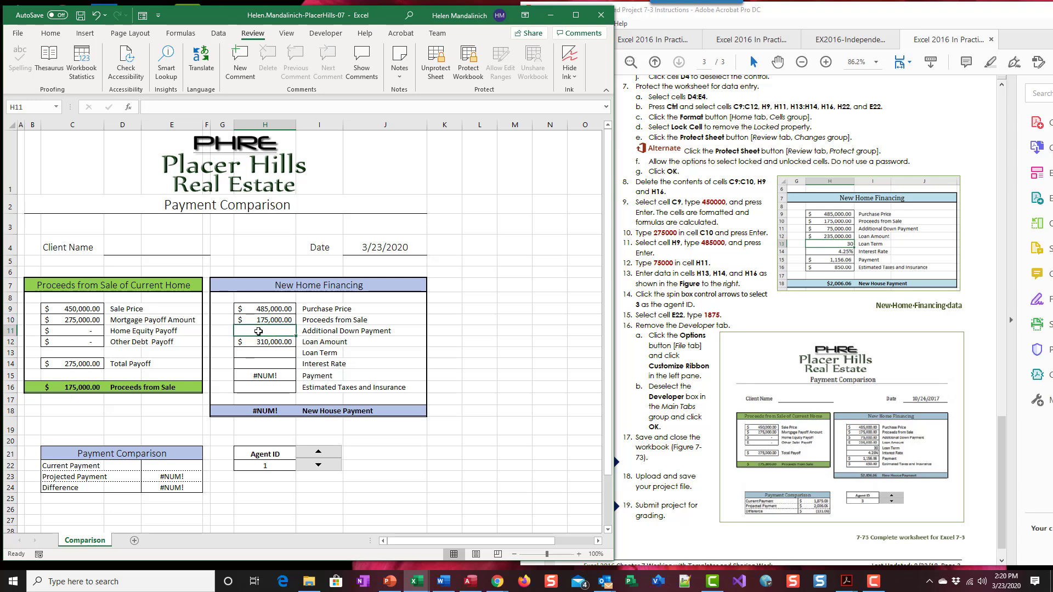
pyautogui.write('75,')
pyautogui.write('00')
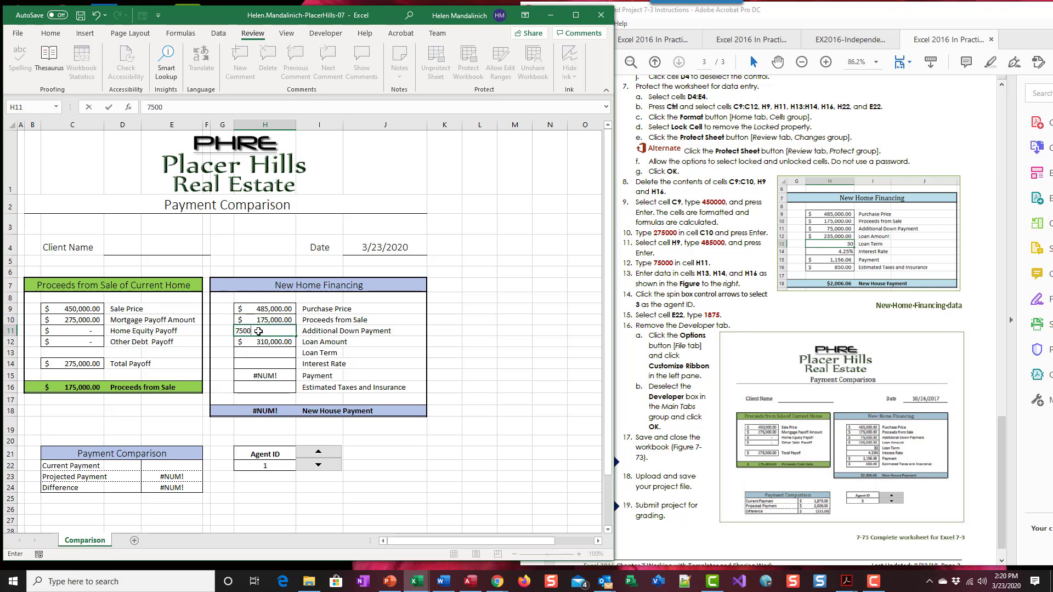
pyautogui.write('0')
pyautogui.press('Return')
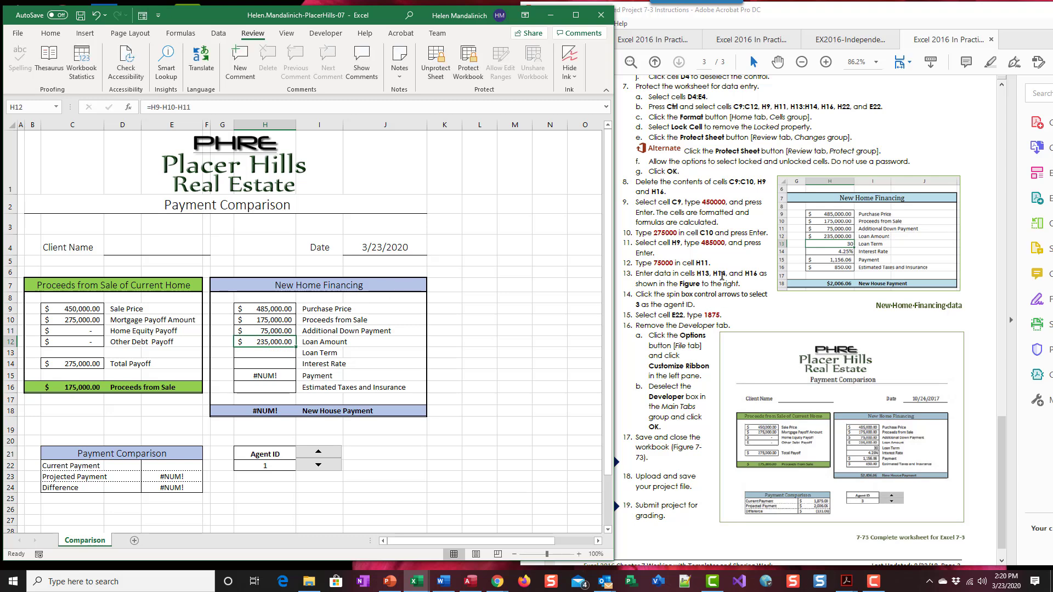
# Step: Enter the loan term 30 in H13, the interest rate 4.25% in H14 and the estimated taxes and insurance 850 in H16
pyautogui.moveTo(898, 235)
pyautogui.click(265, 357)
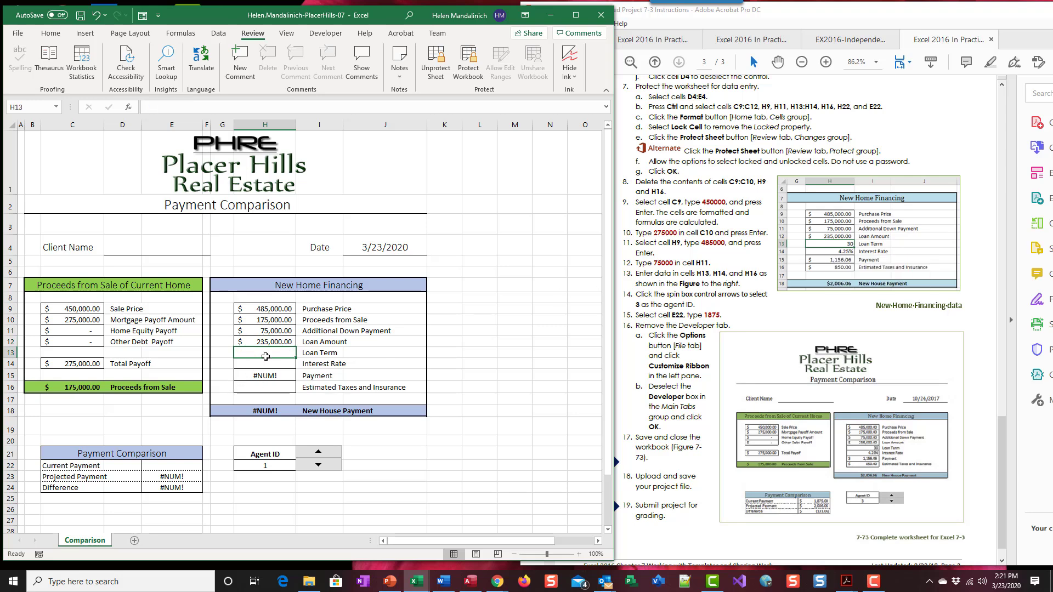
pyautogui.write('30')
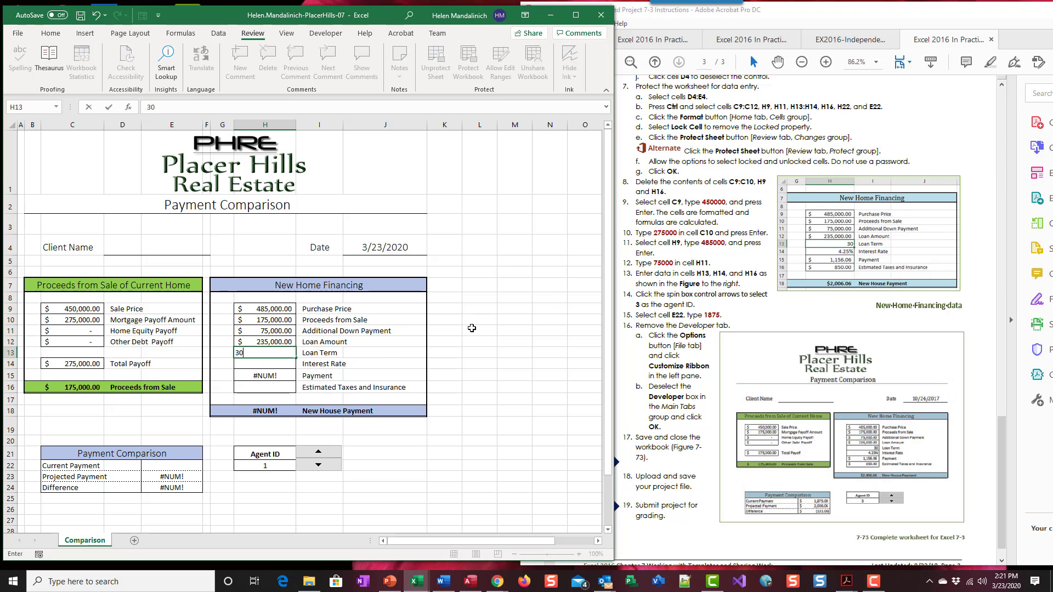
pyautogui.press('Return')
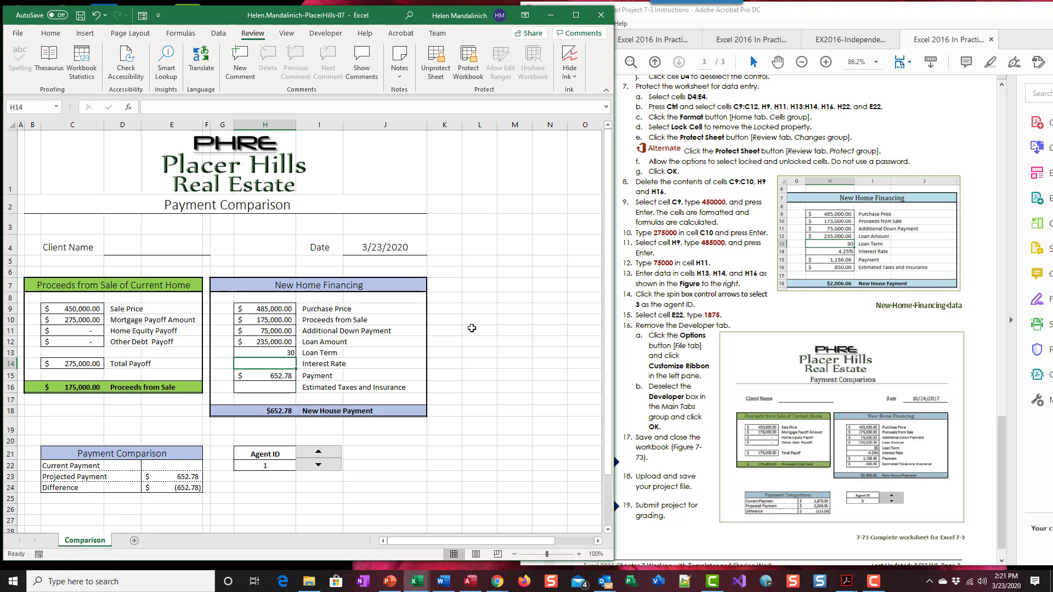
pyautogui.write('4.25%')
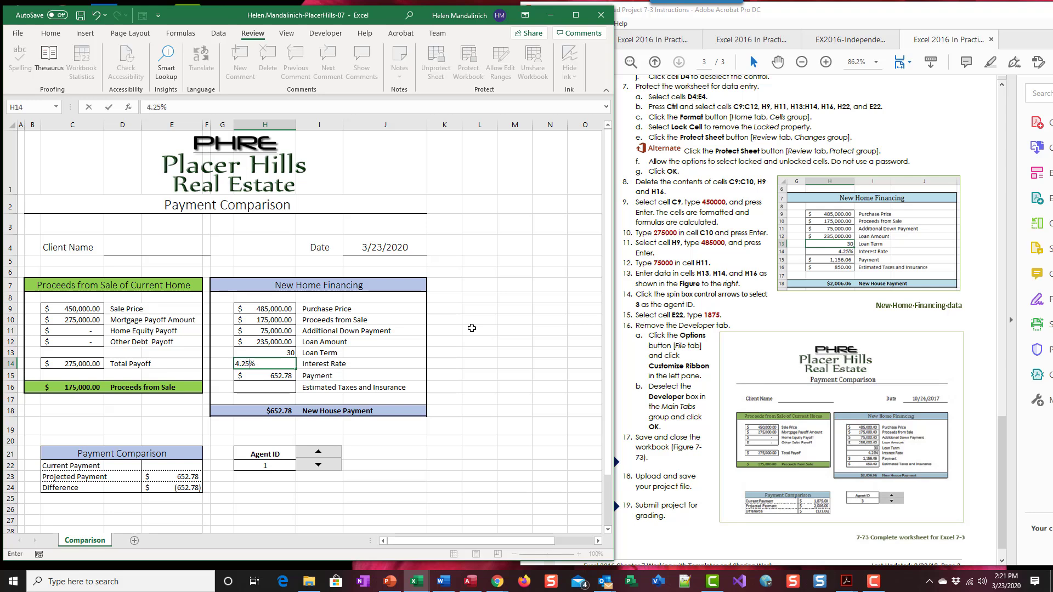
pyautogui.press('Return')
pyautogui.press('Return')
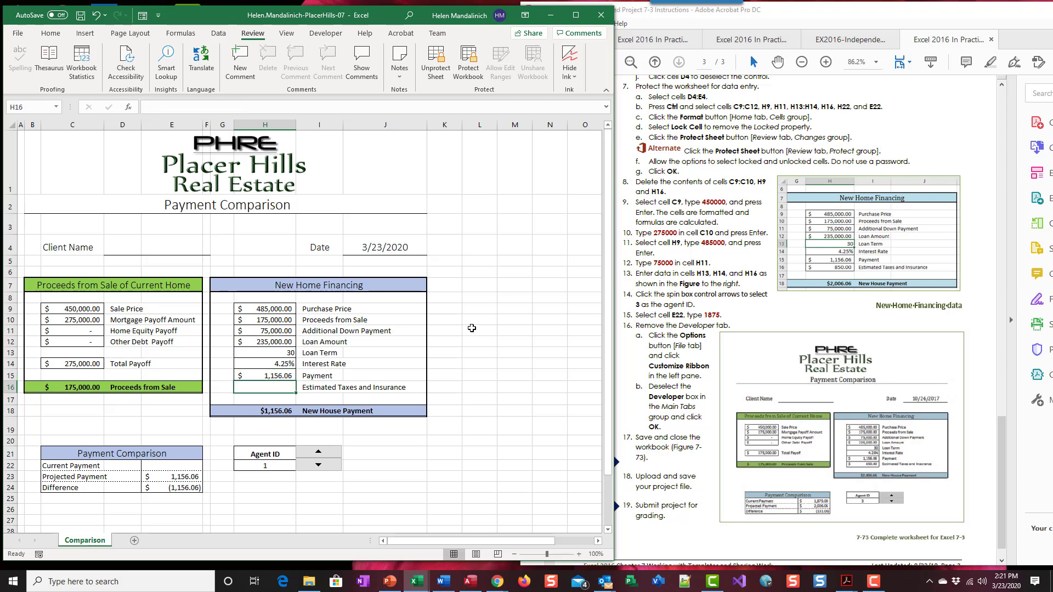
pyautogui.write('850')
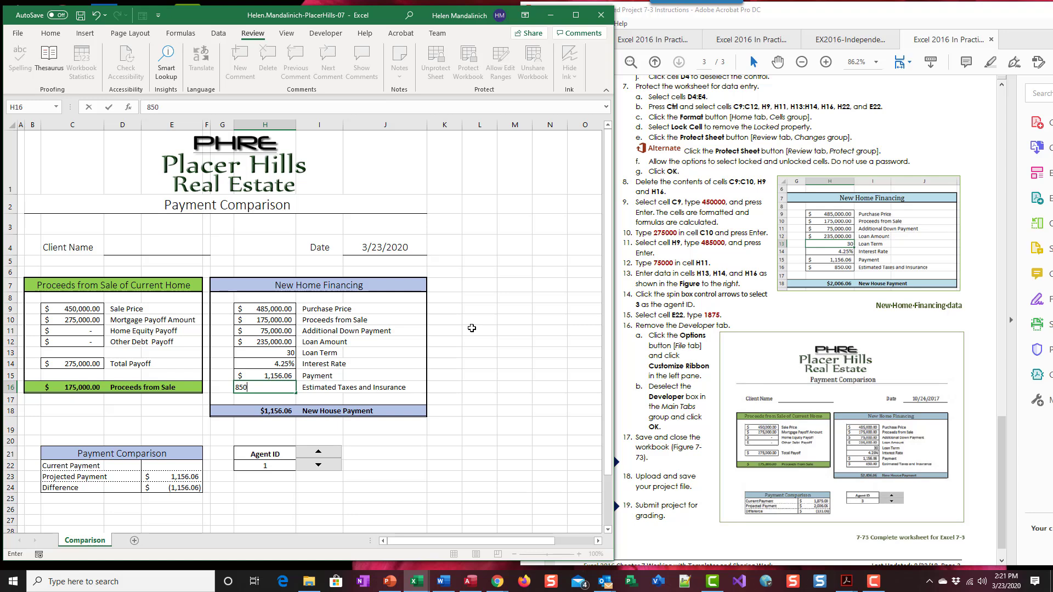
pyautogui.press('Return')
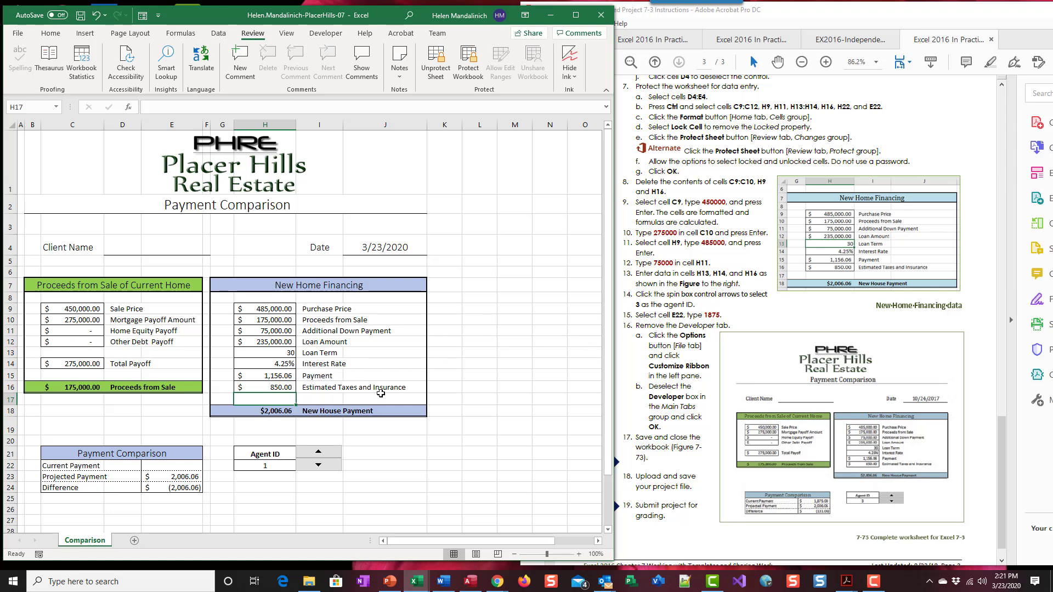
# Step: Set the Agent ID to 3 with the spin button and enter 1875 as the current payment in cell E22
pyautogui.scroll(-1, 675, 247)
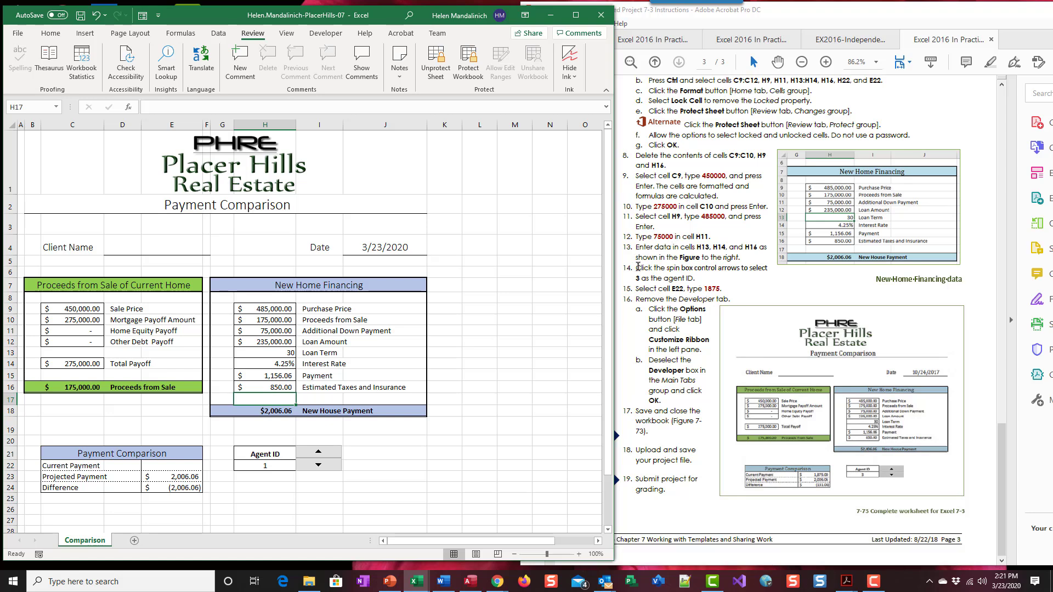
pyautogui.click(318, 451)
pyautogui.click(318, 452)
pyautogui.click(172, 468)
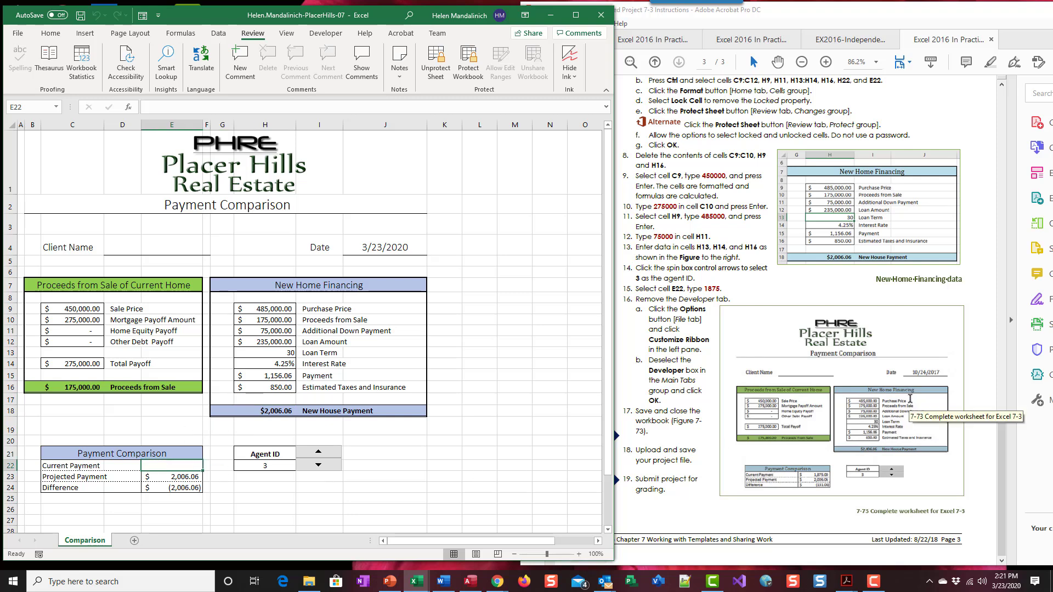
pyautogui.write('1875')
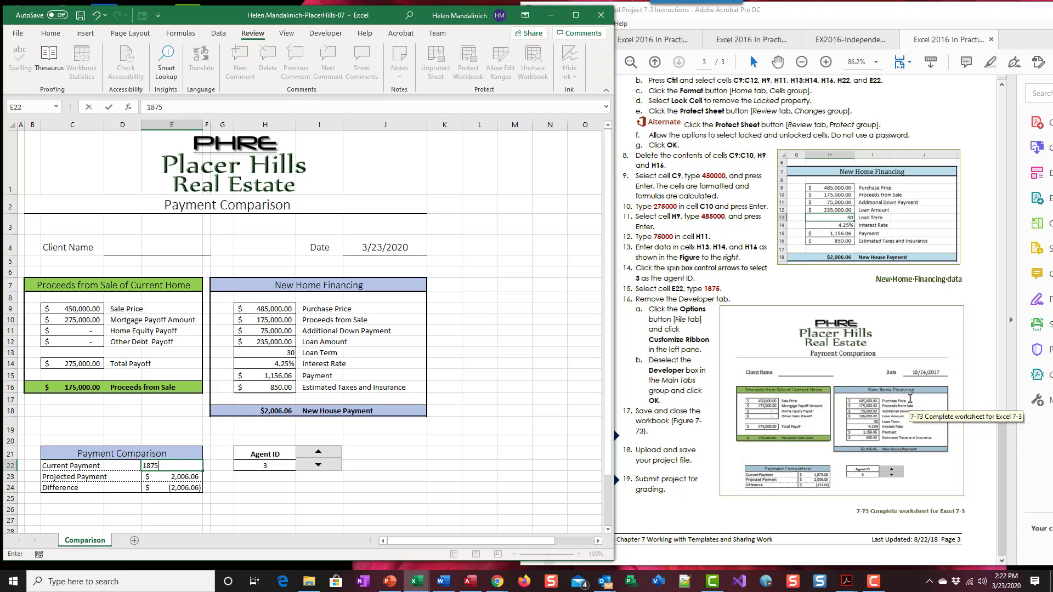
pyautogui.press('Return')
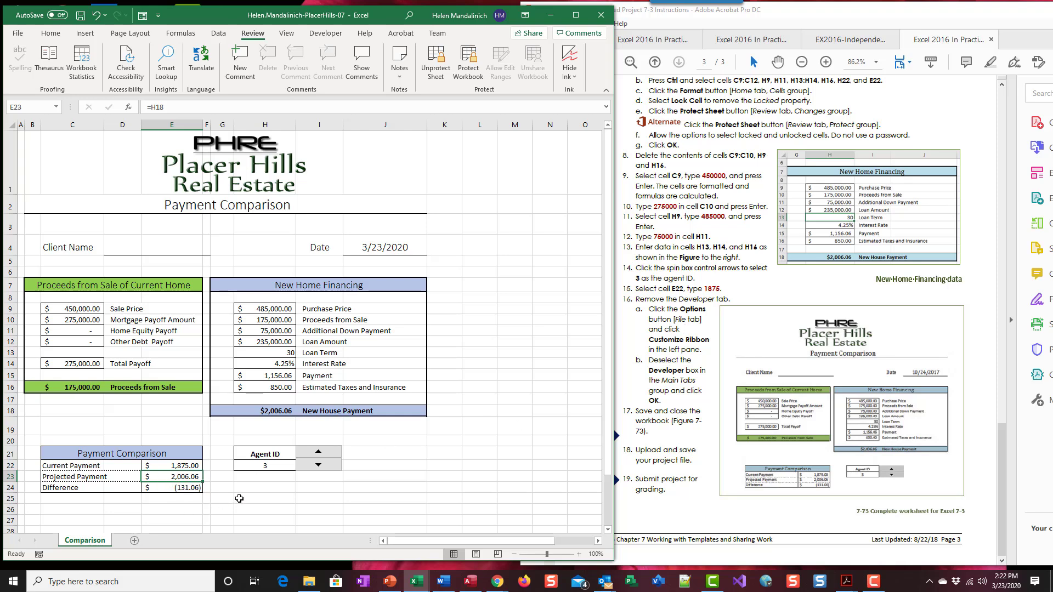
# Step: Switch to the project instructions in Adobe Acrobat and select the text of step 16 about removing the Developer tab
pyautogui.click(638, 300)
pyautogui.moveTo(636, 299); pyautogui.dragTo(702, 391)
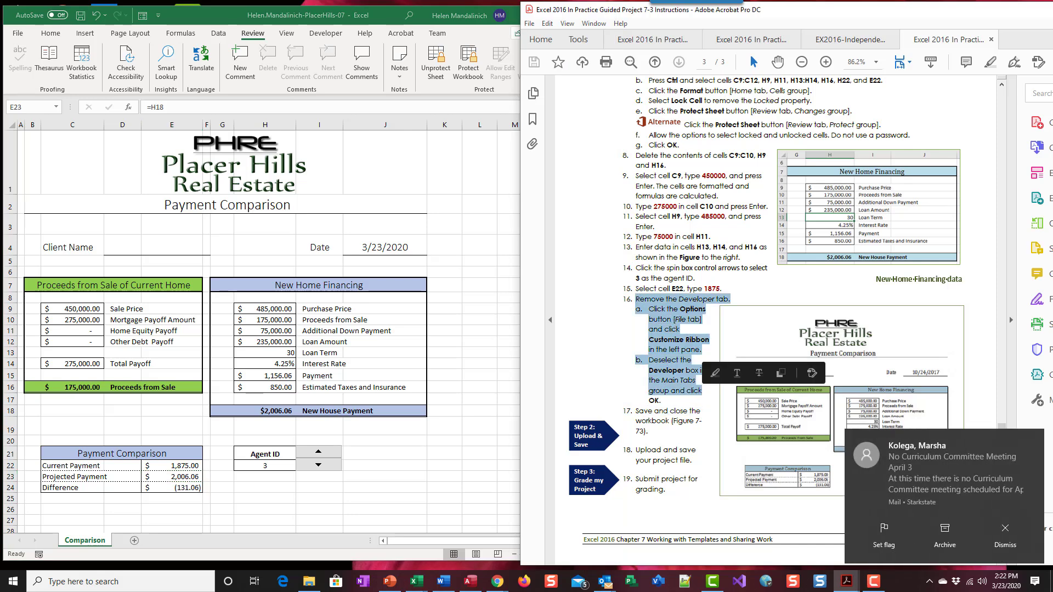
# Step: Clear the text selection in the project instructions and dismiss the pop-up mail notifications covering the page
pyautogui.click(1035, 446)
pyautogui.click(678, 399)
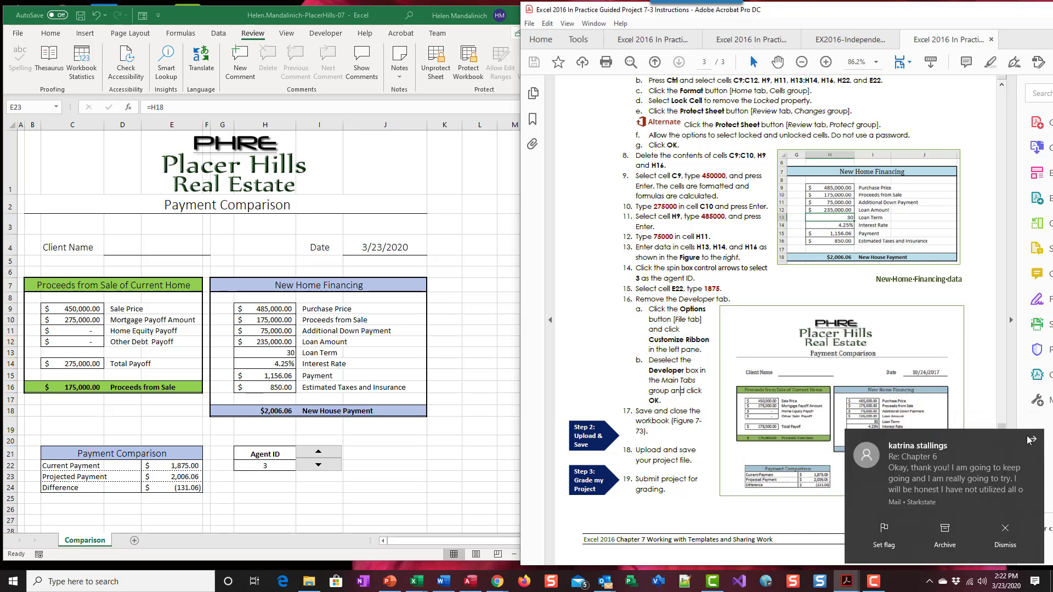
pyautogui.click(1029, 440)
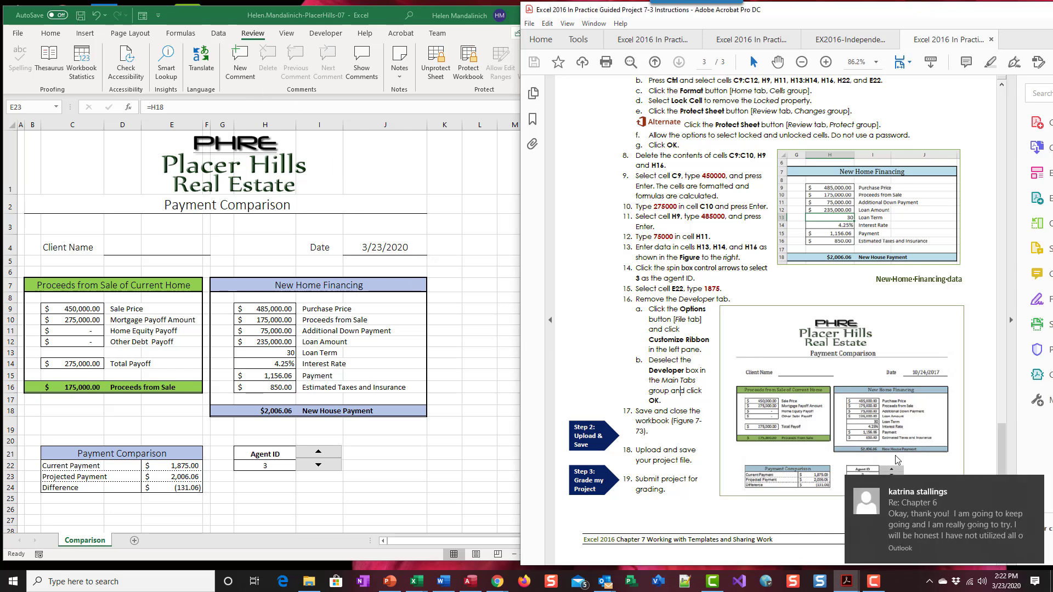
pyautogui.click(1031, 488)
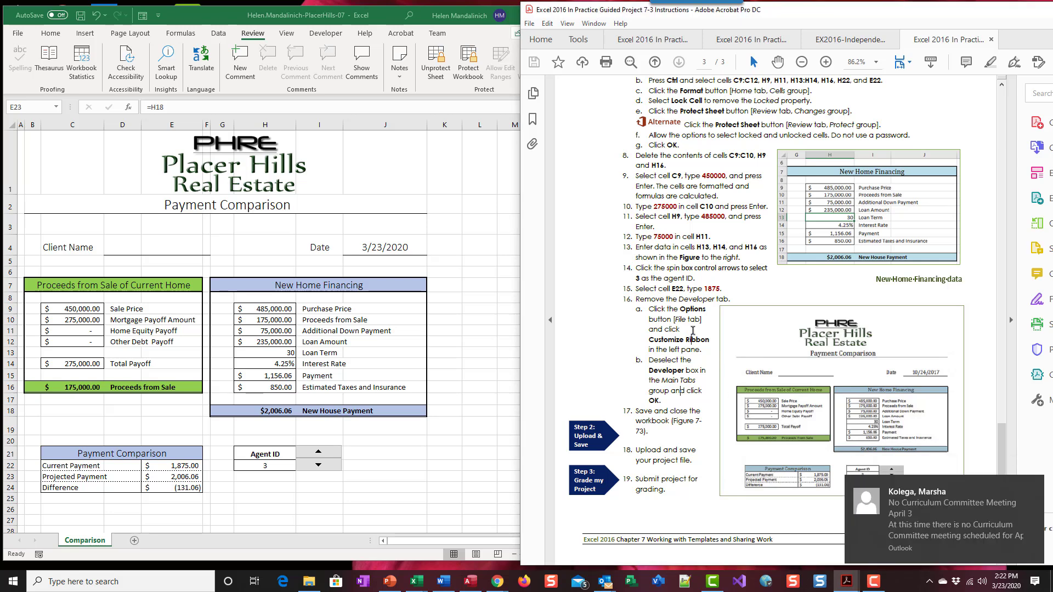
pyautogui.click(1025, 489)
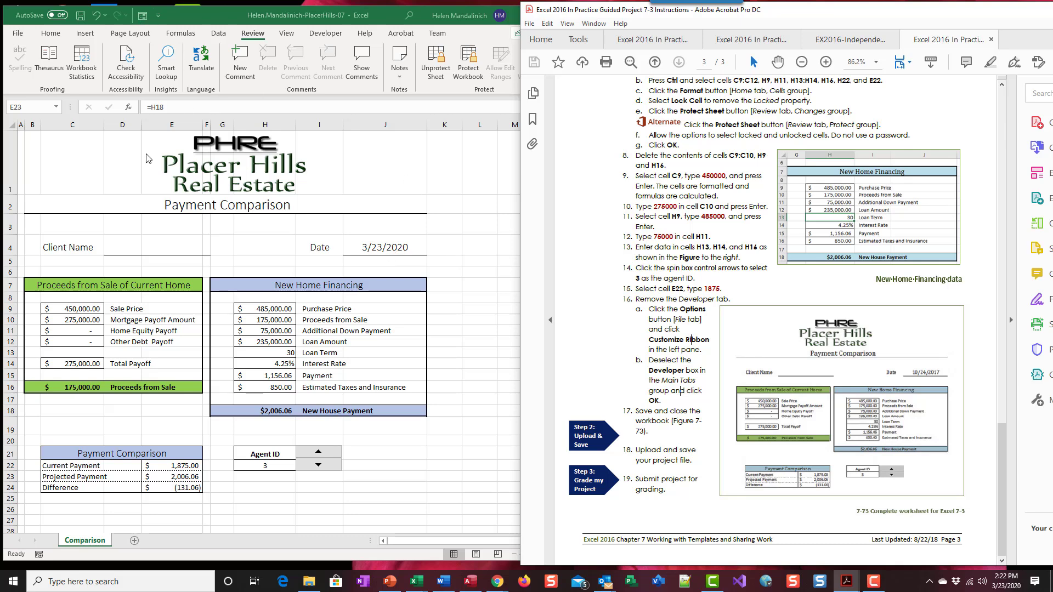
# Step: Switch back to the PlacerHills-07 workbook in Excel and save it
pyautogui.click(138, 177)
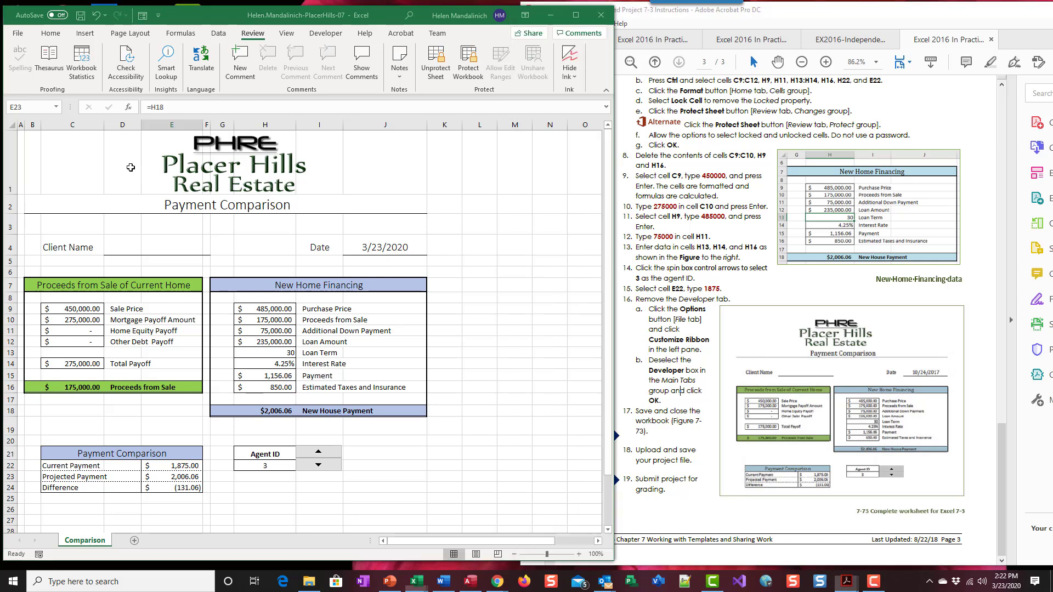
pyautogui.click(81, 16)
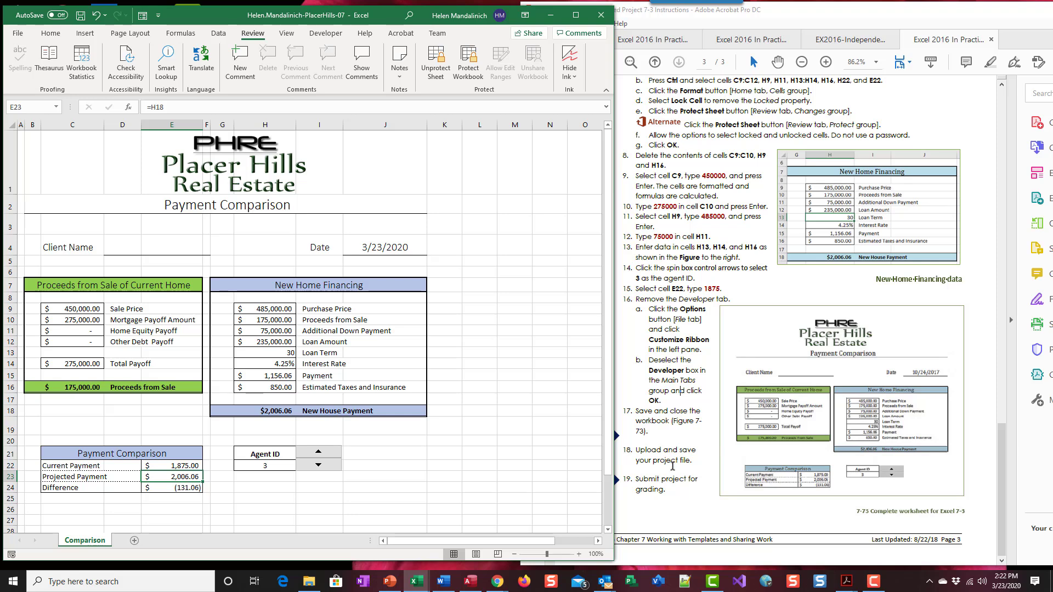